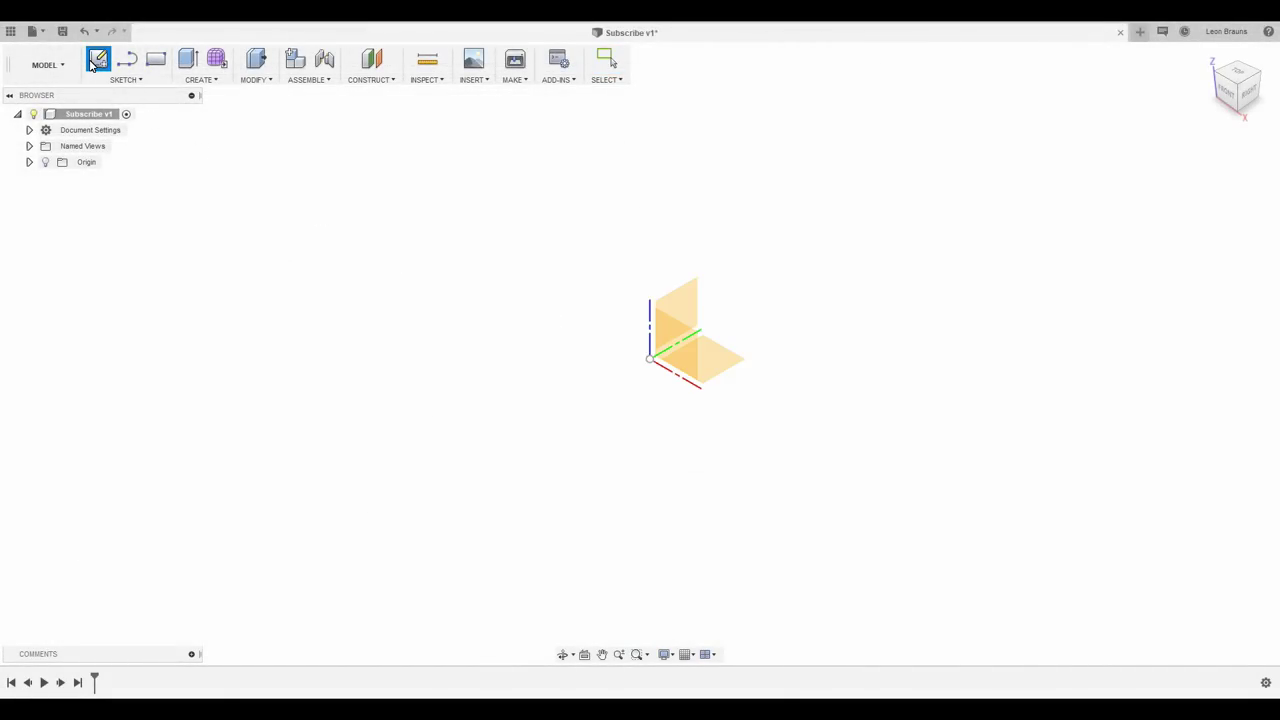
Start a sketch on the front plane and draw a 40 × 3 mm centre rectangle at the origin.
click(672, 362)
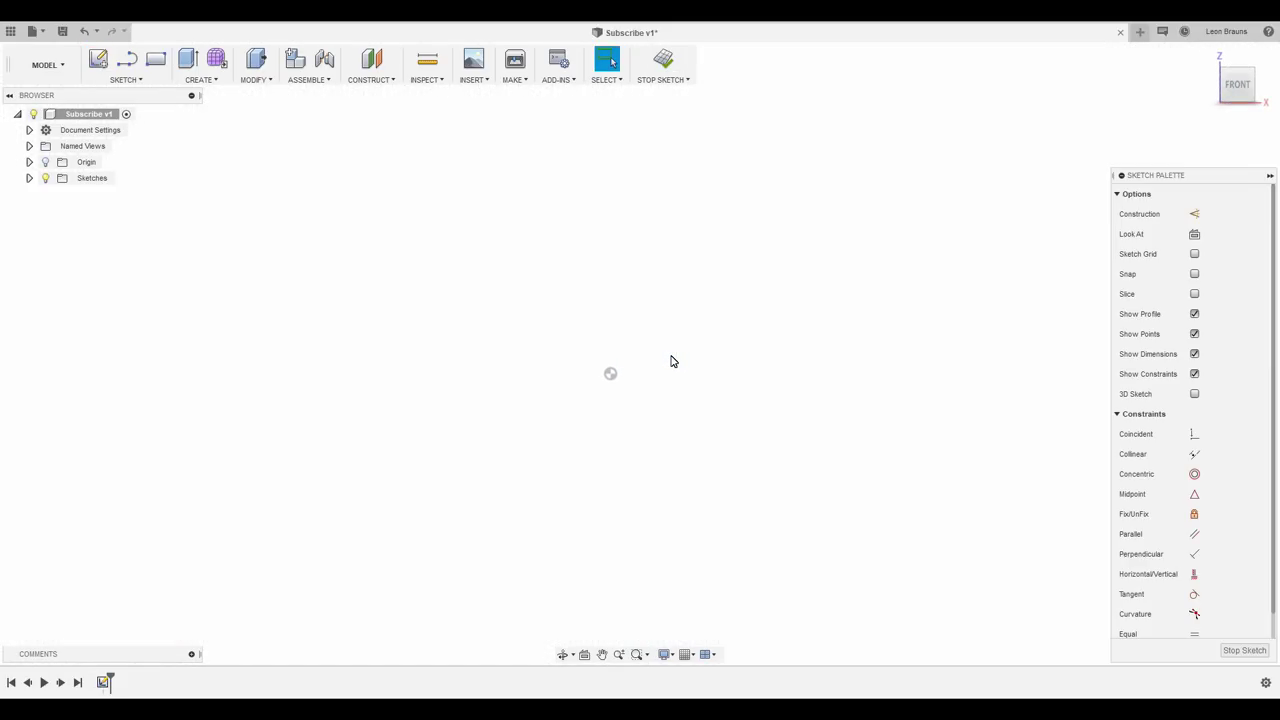
click(138, 84)
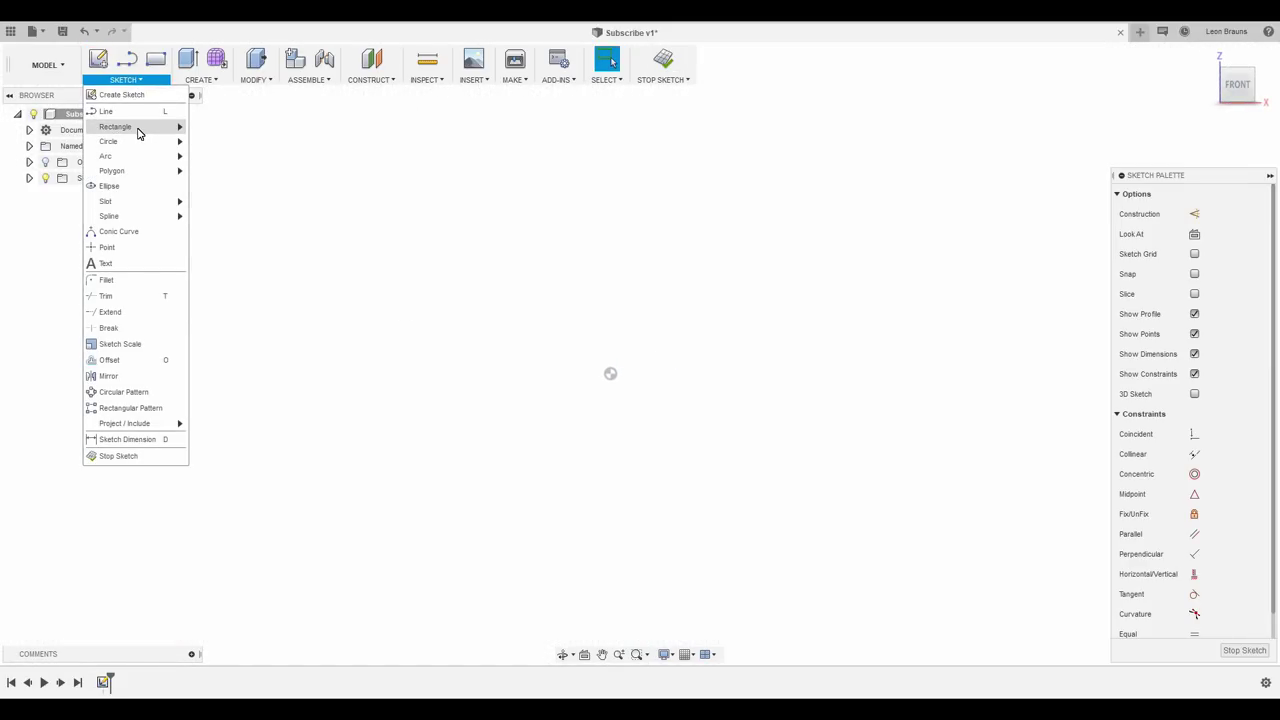
mouse_move(137, 127)
click(226, 162)
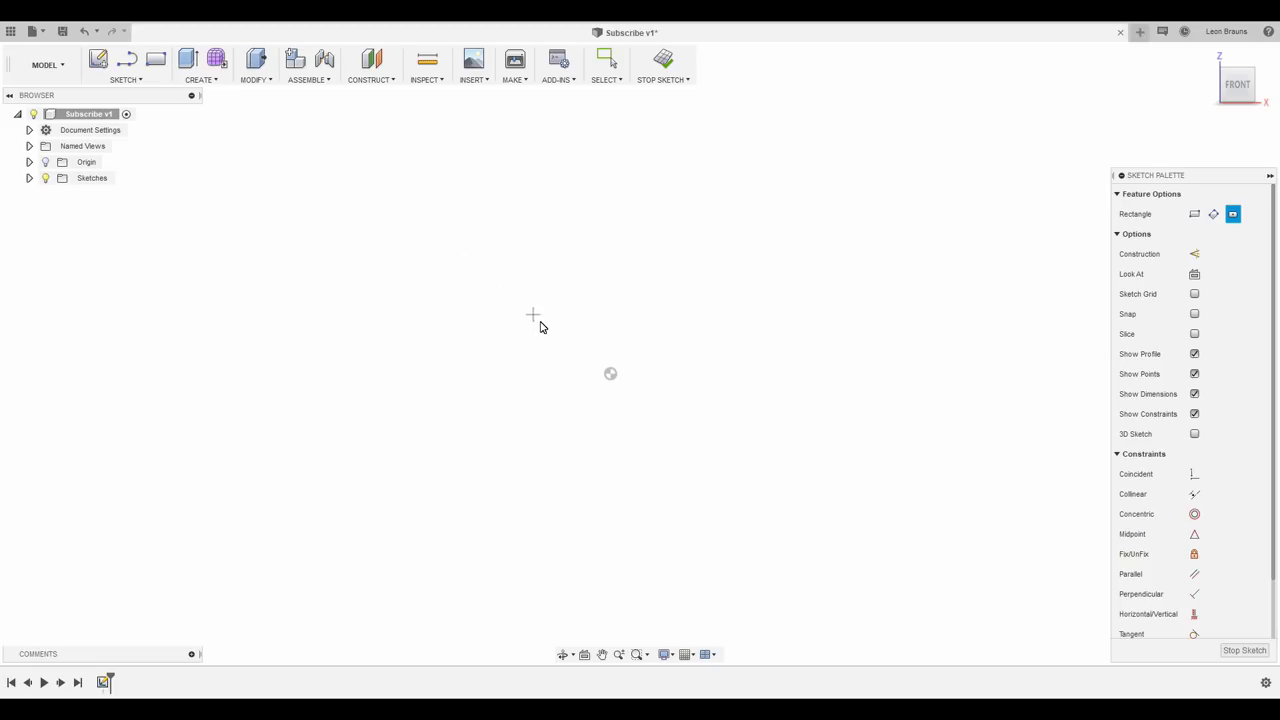
click(611, 374)
text(40)
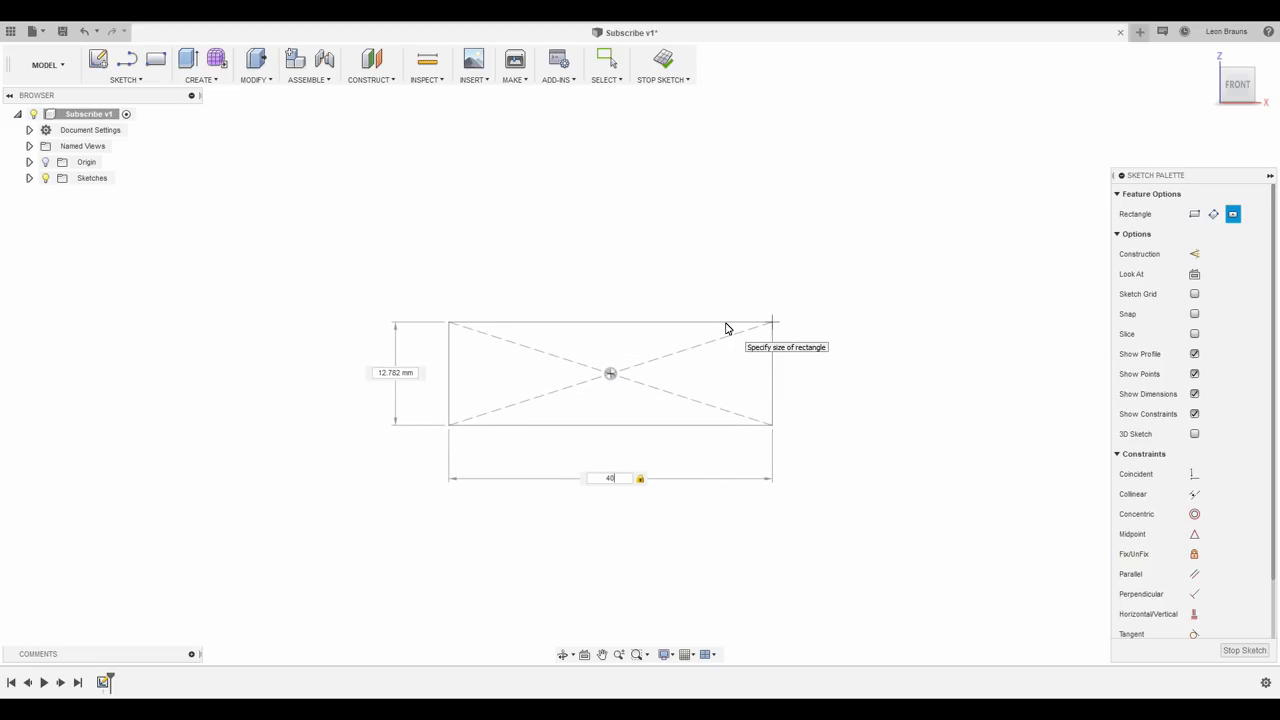
key(Tab)
text(3)
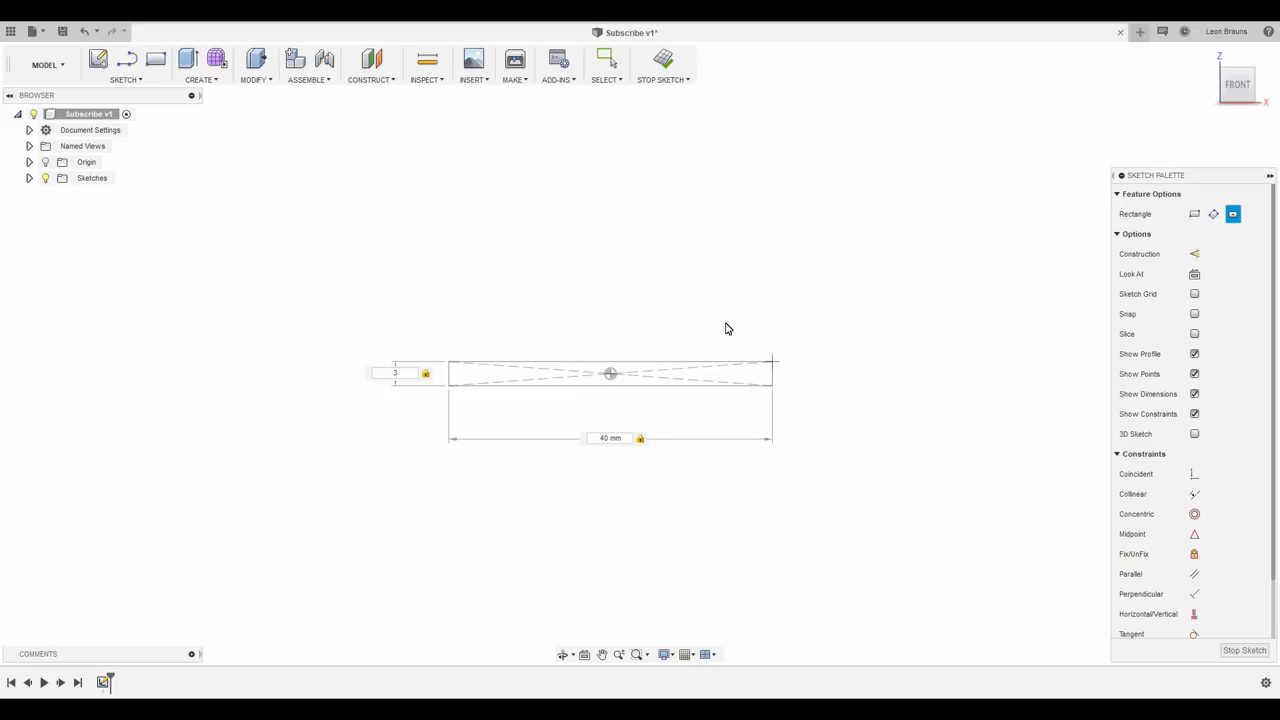
key(Return)
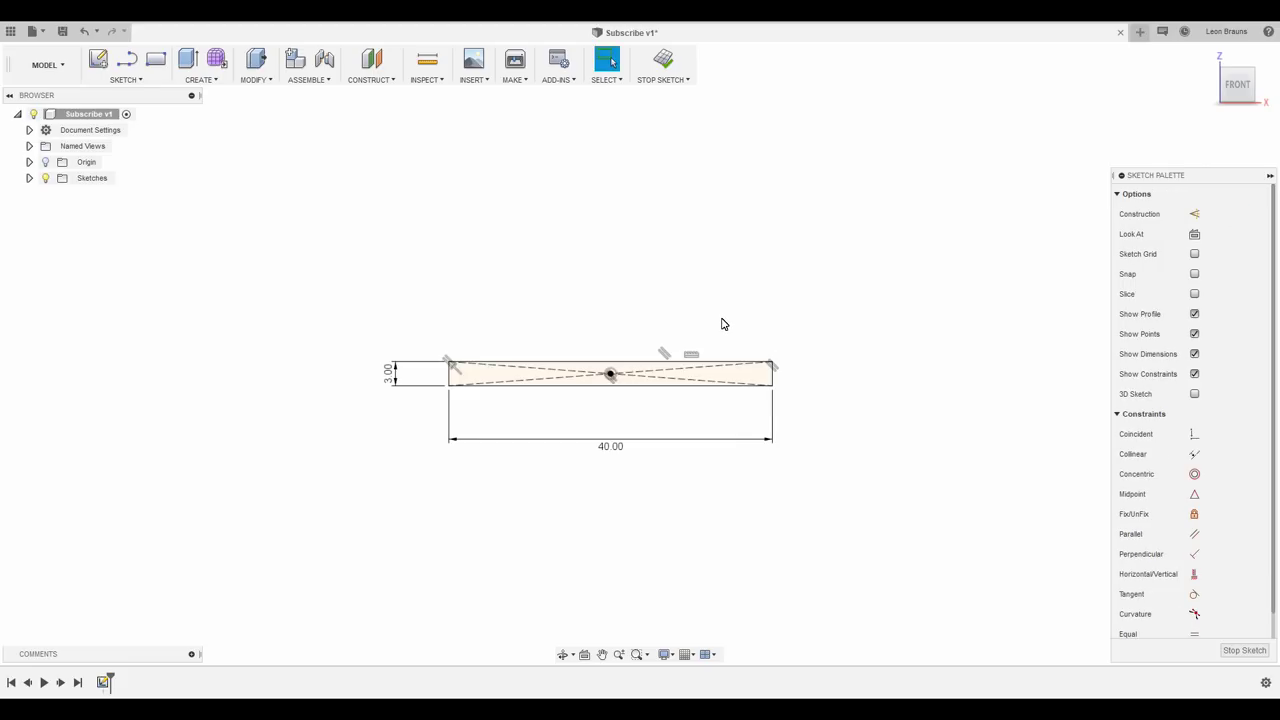
Draw a circle of diameter 2*394 (788 mm) above the rectangle.
key(c)
click(612, 143)
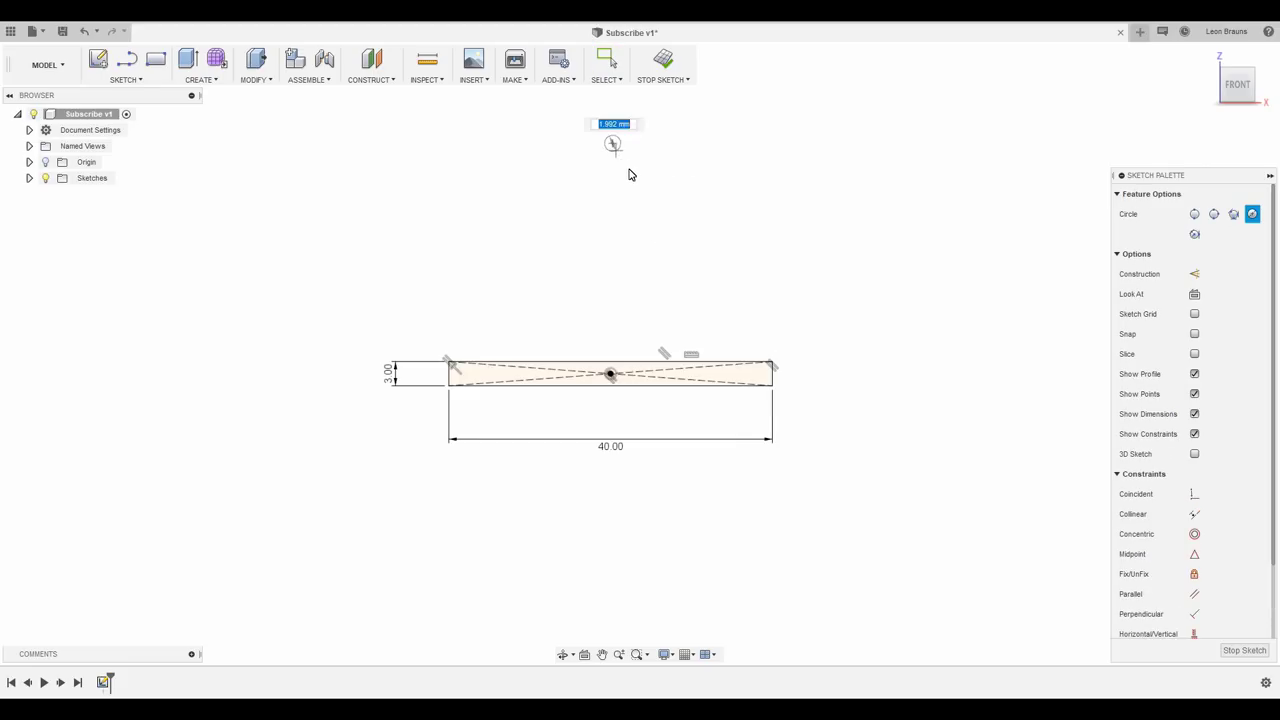
text(2)
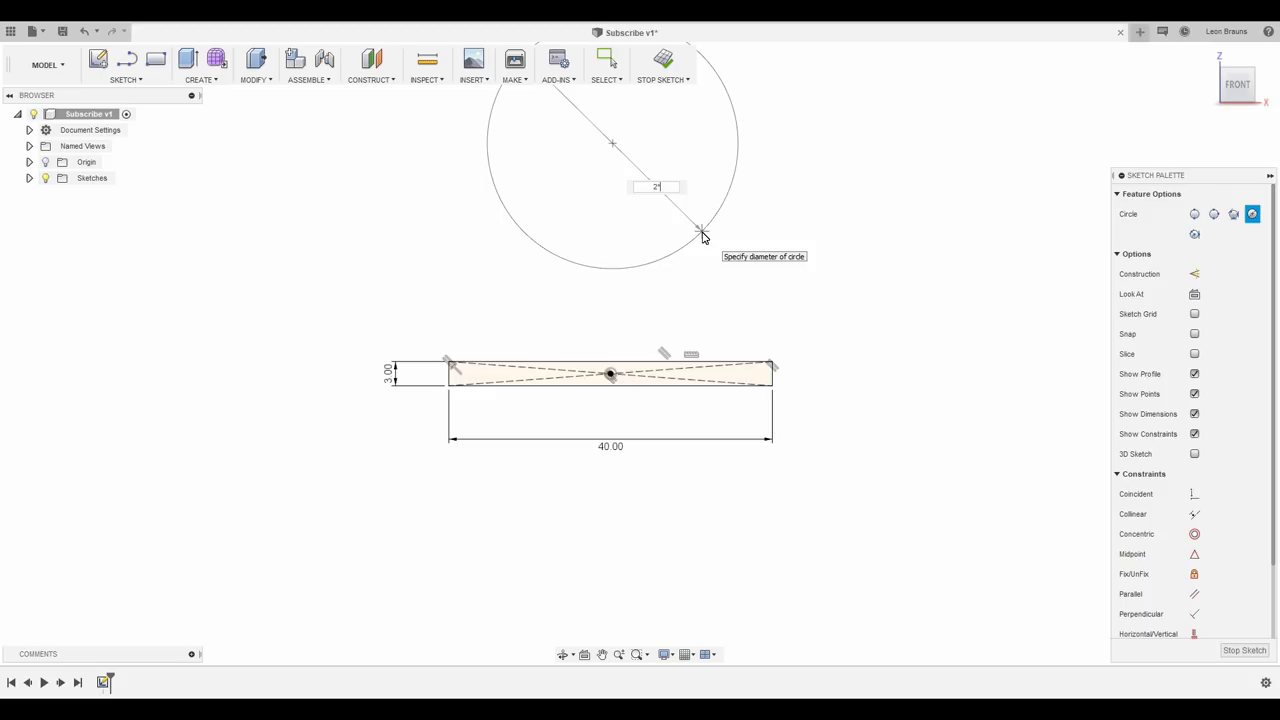
text(*394)
key(Return)
key(Escape)
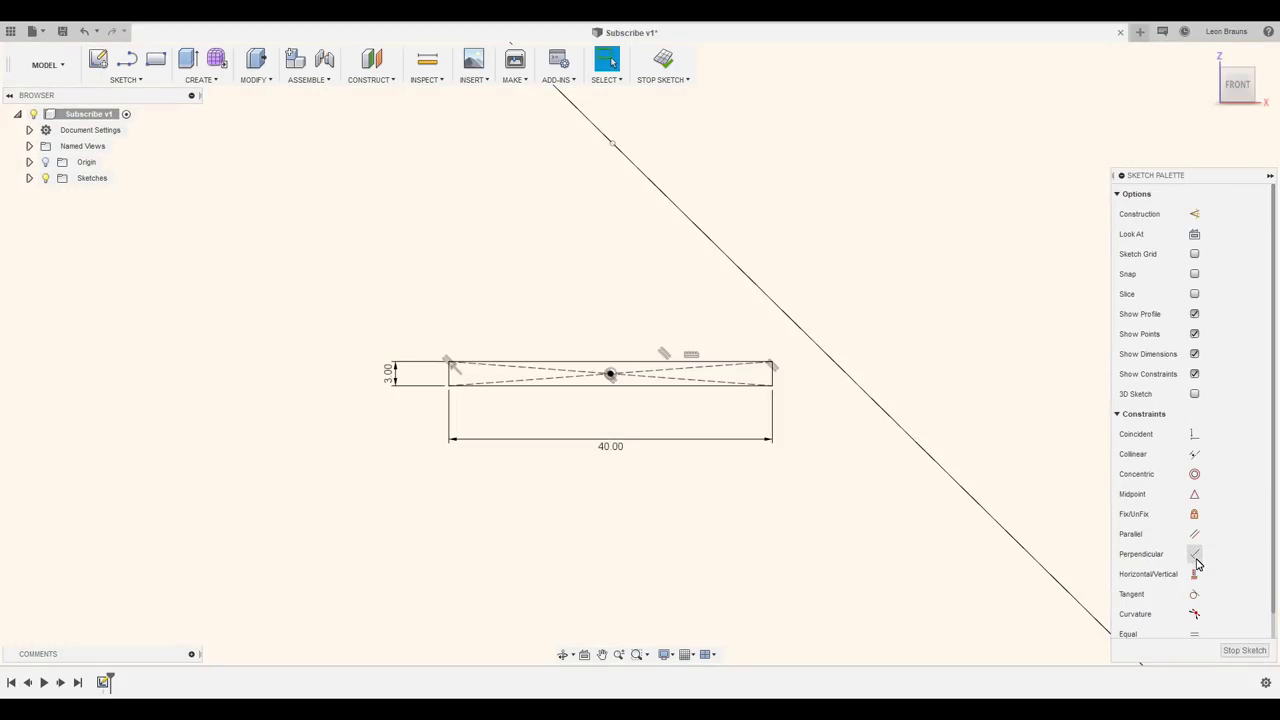
Align the circle centre vertically above the rectangle centre and make the circle pass through its corner.
click(1194, 574)
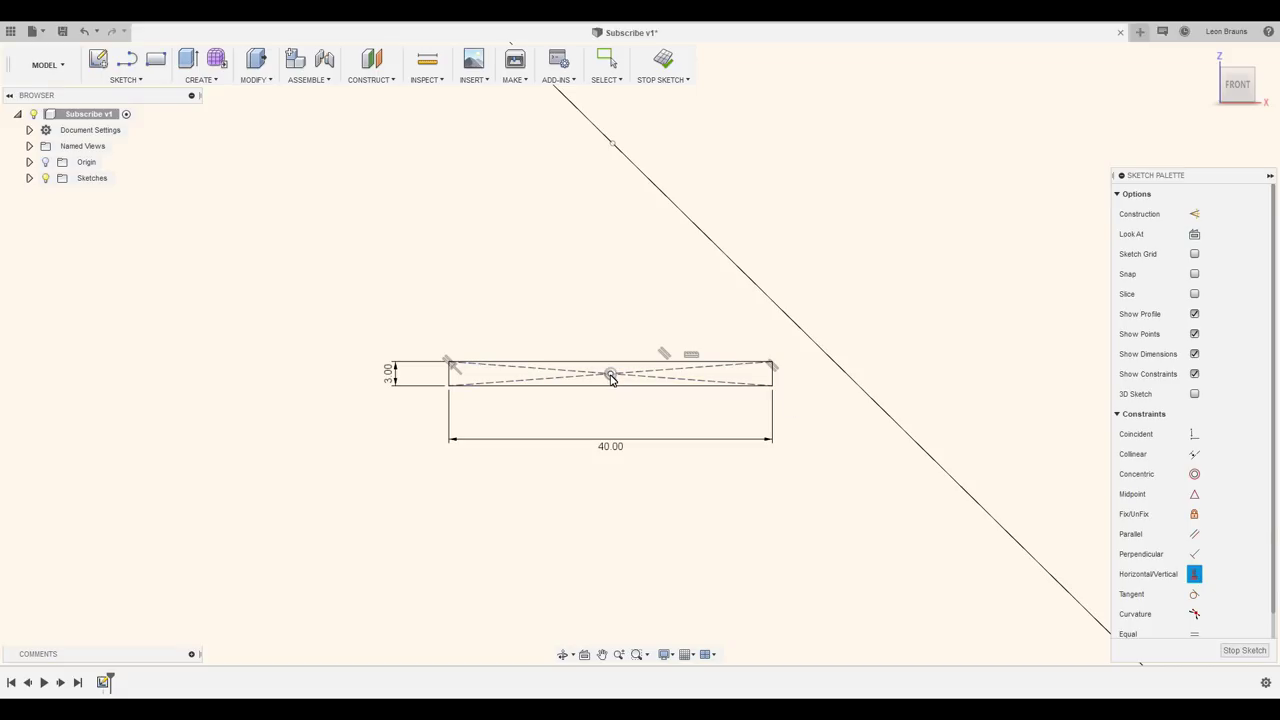
click(611, 376)
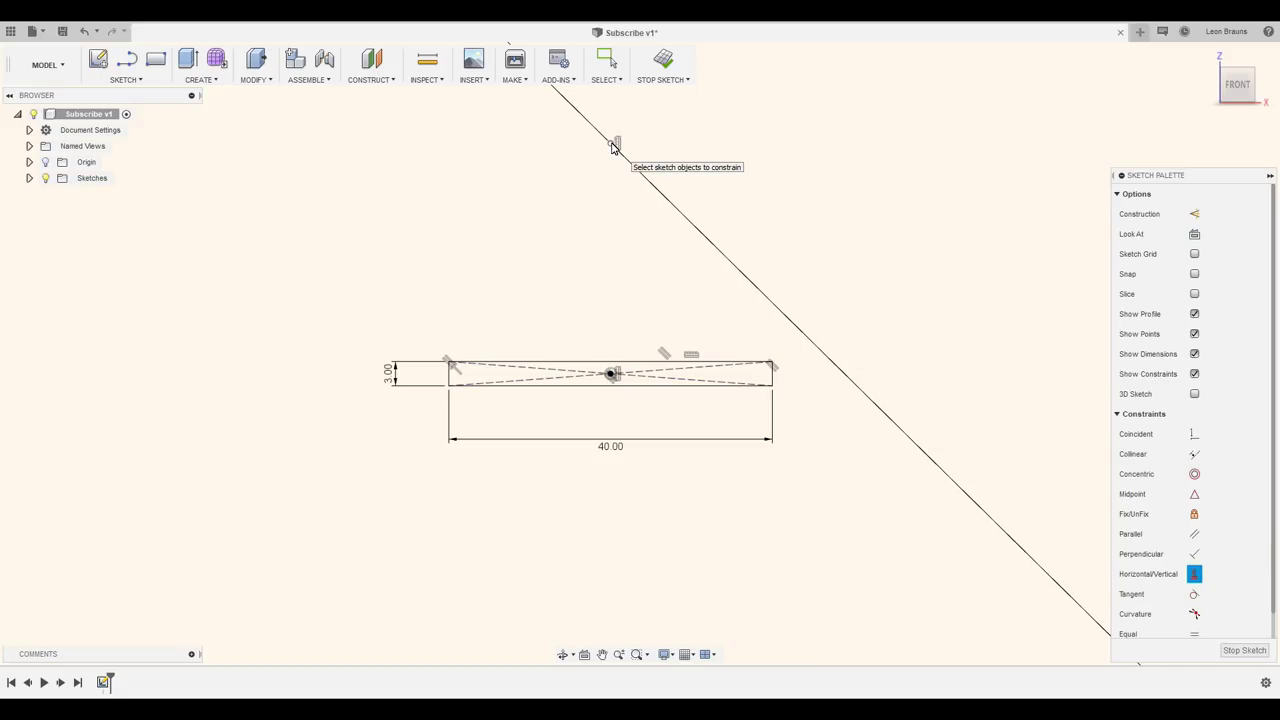
click(614, 146)
scroll(620, 215, down, 10)
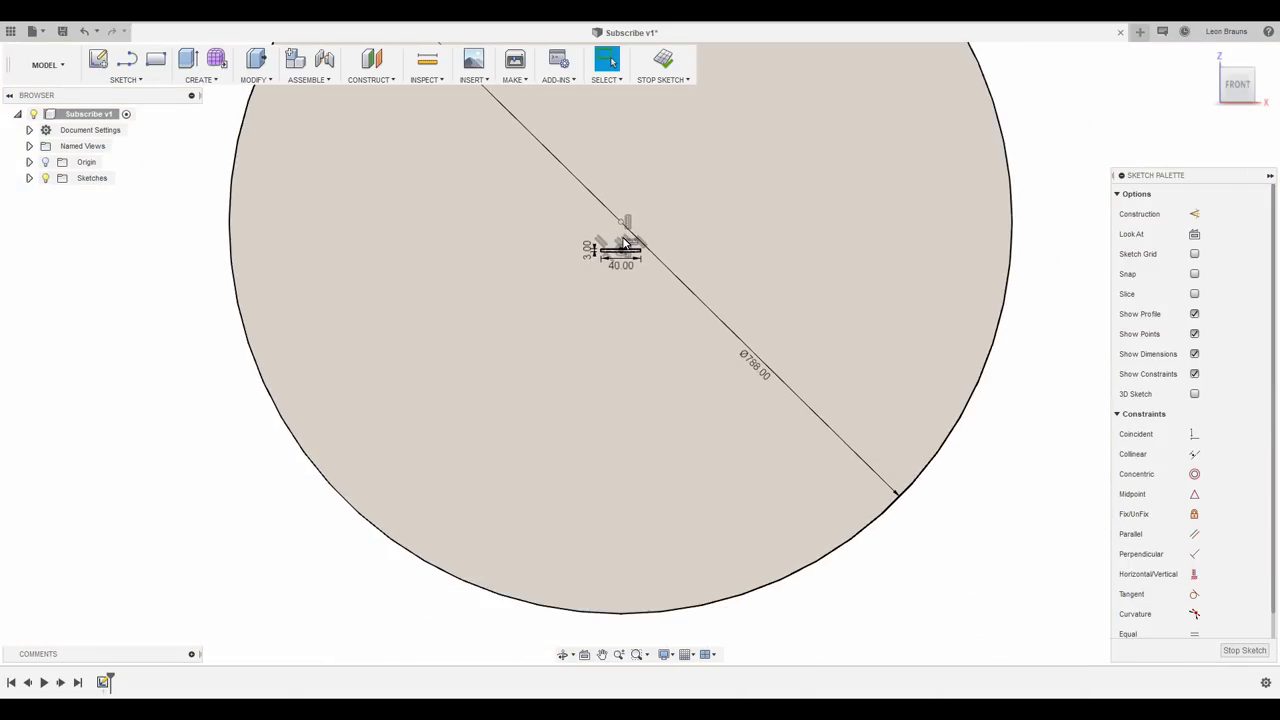
click(1194, 436)
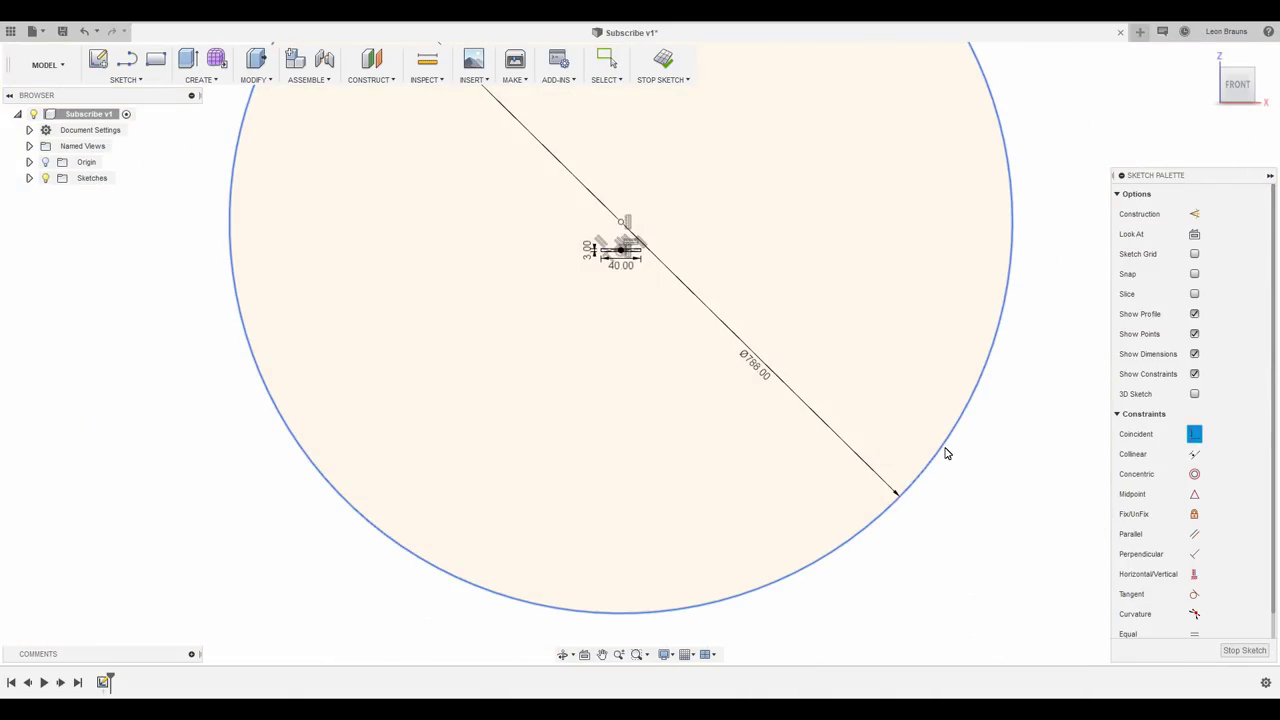
click(947, 453)
scroll(636, 250, up, 8)
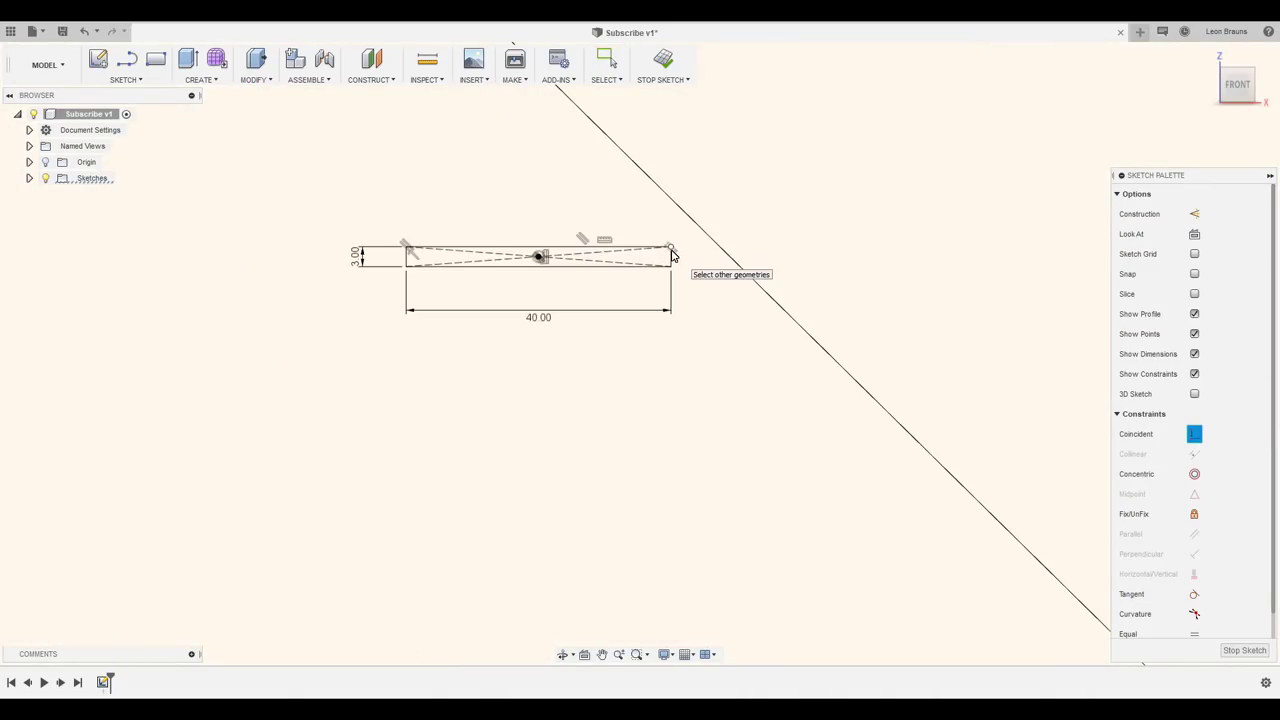
click(671, 250)
scroll(580, 288, up, 5)
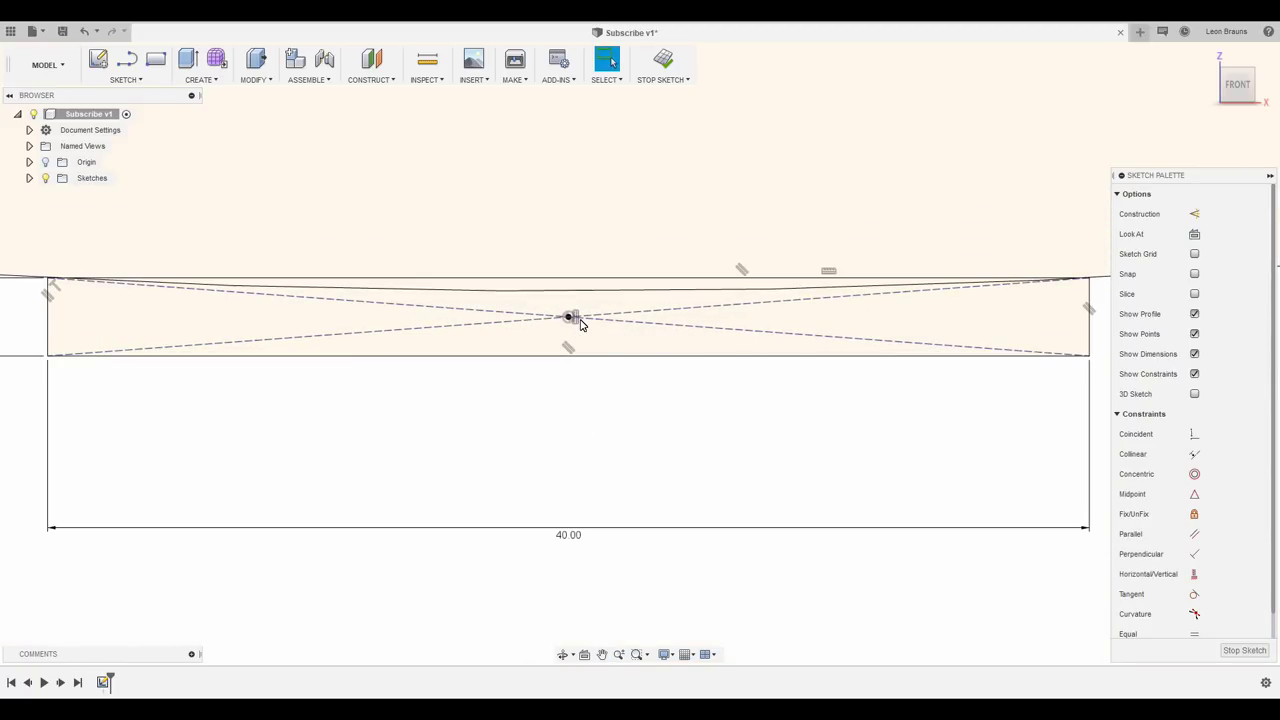
Draw a vertical line from the rectangle's bottom midpoint to its top edge and finish the sketch.
key(l)
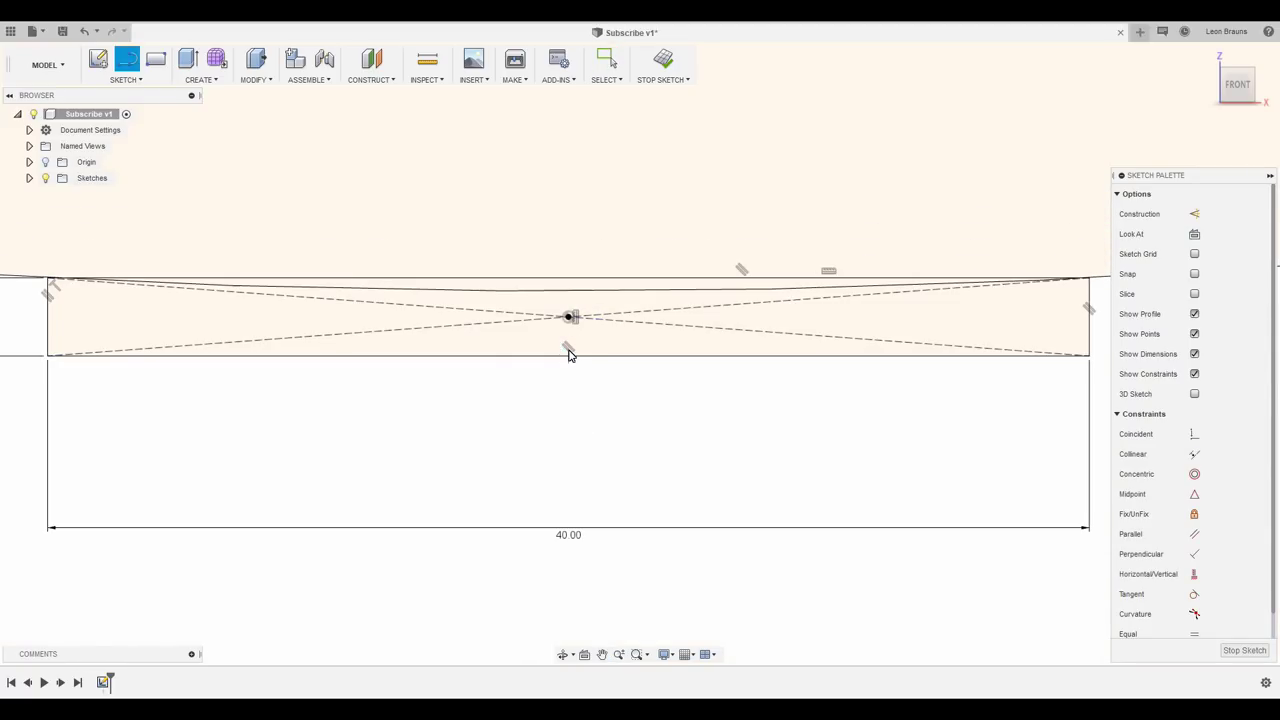
click(568, 354)
scroll(569, 294, up, 3)
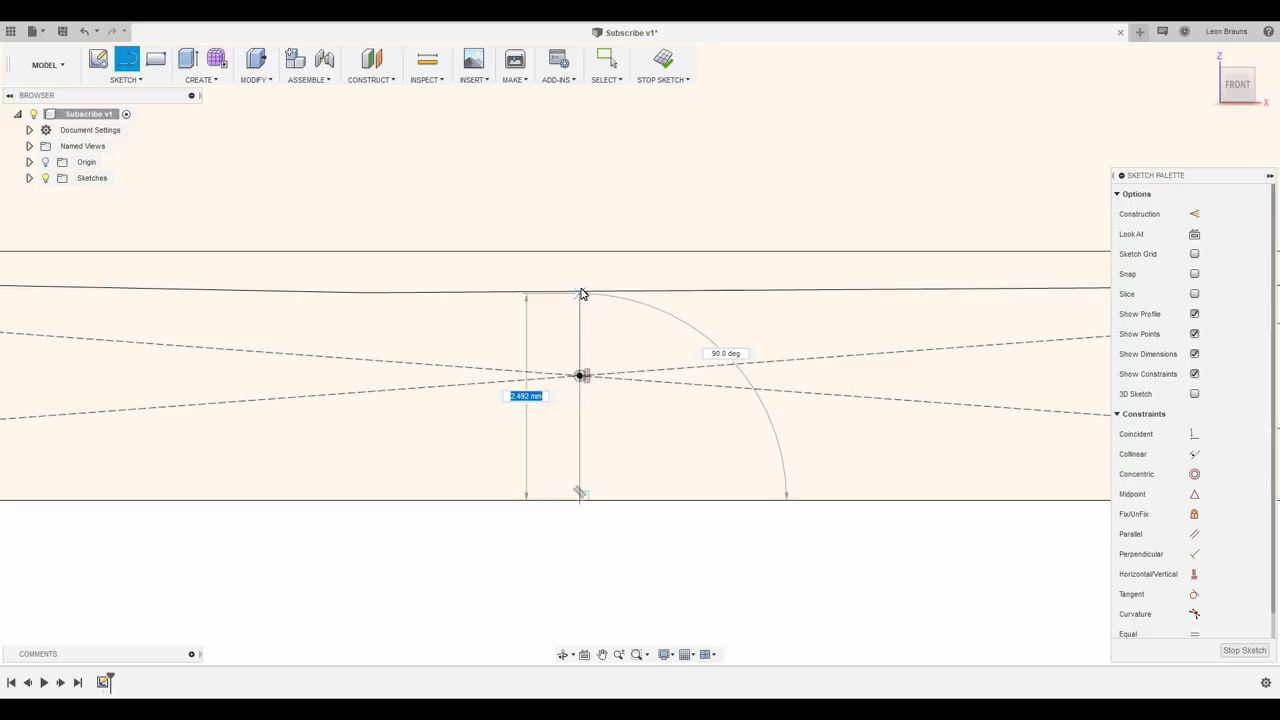
click(581, 293)
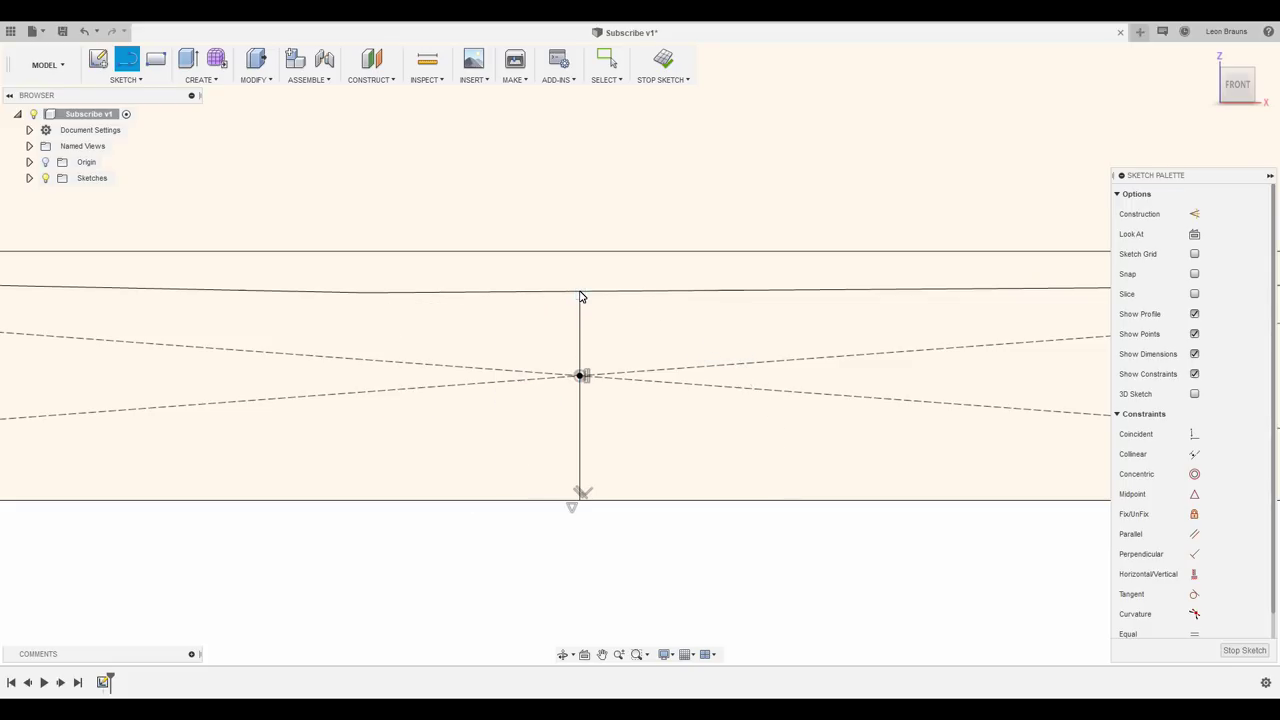
click(663, 62)
scroll(548, 308, down, 3)
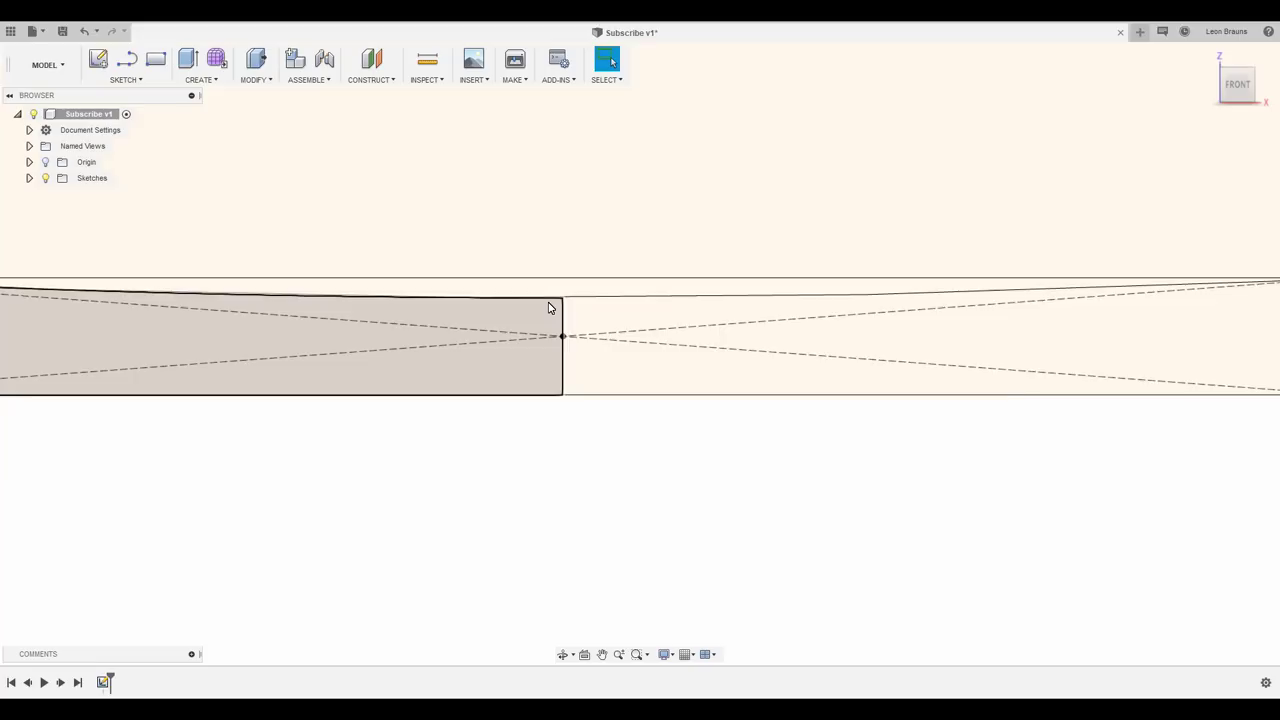
scroll(548, 308, down, 5)
shift+middle_drag(543, 294, 236, 119)
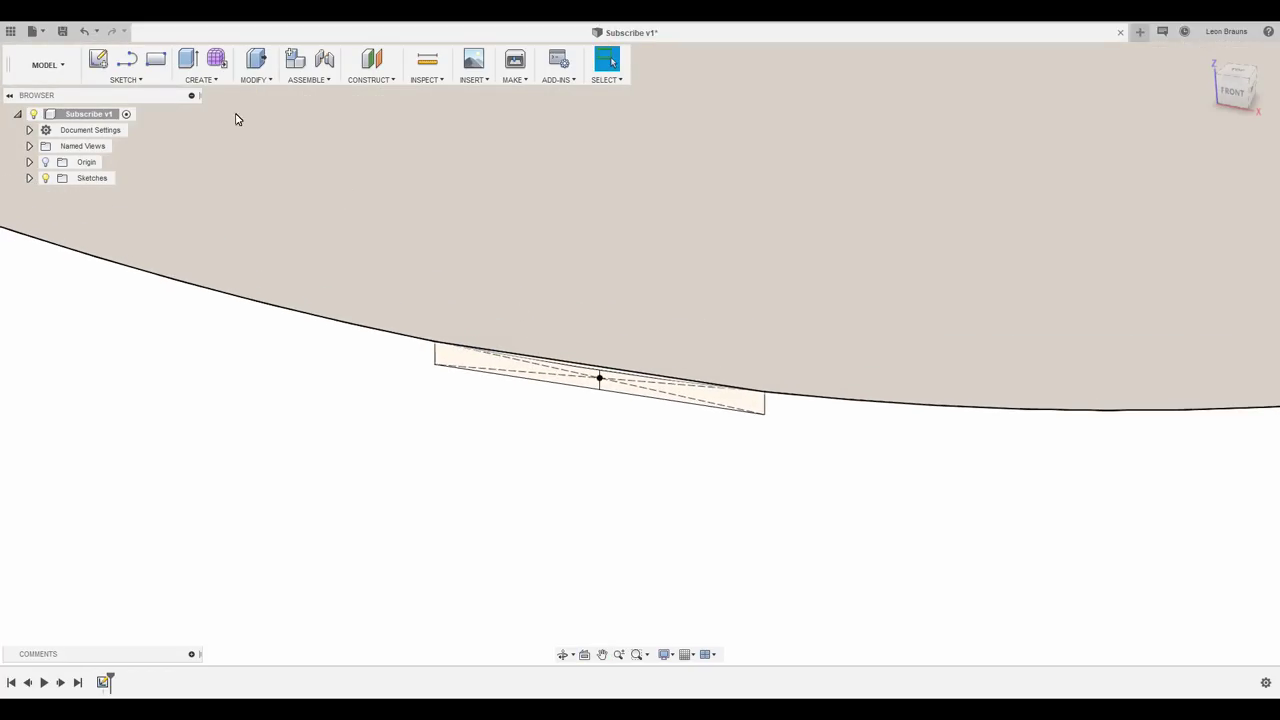
Revolve the rectangle's left-half profile 360° around the vertical centre line into a disc.
click(201, 79)
click(206, 146)
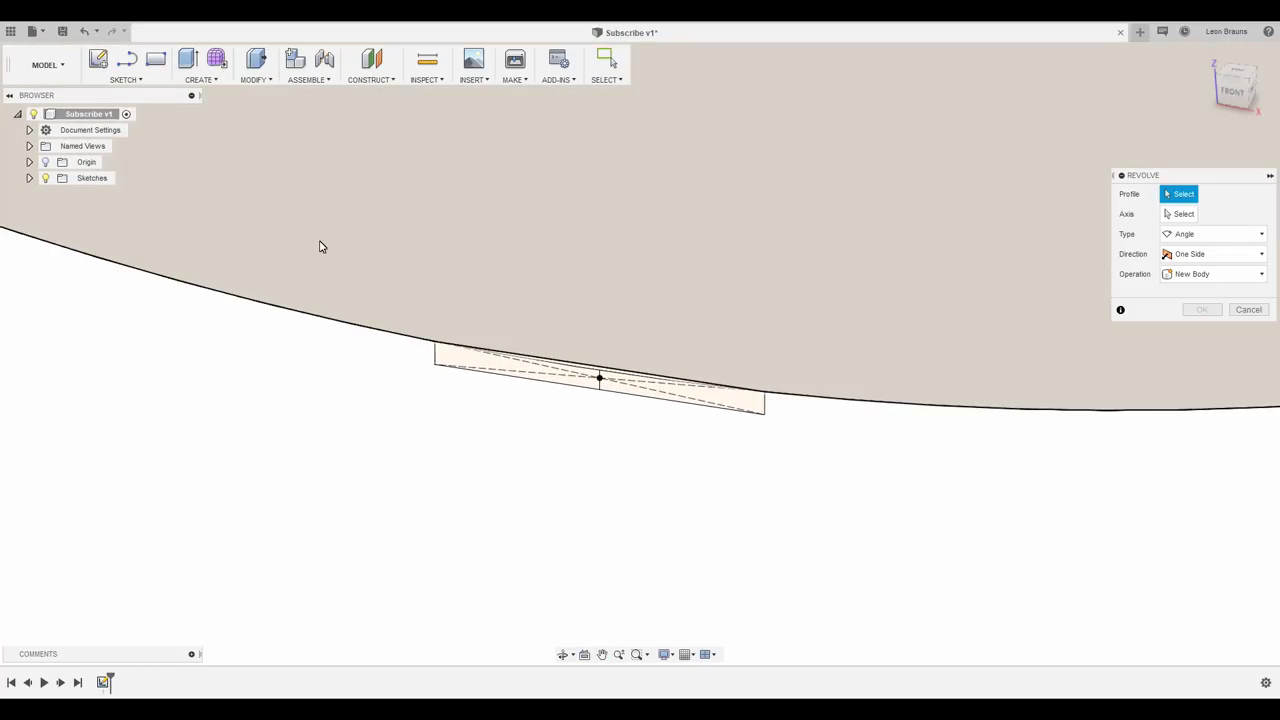
click(494, 370)
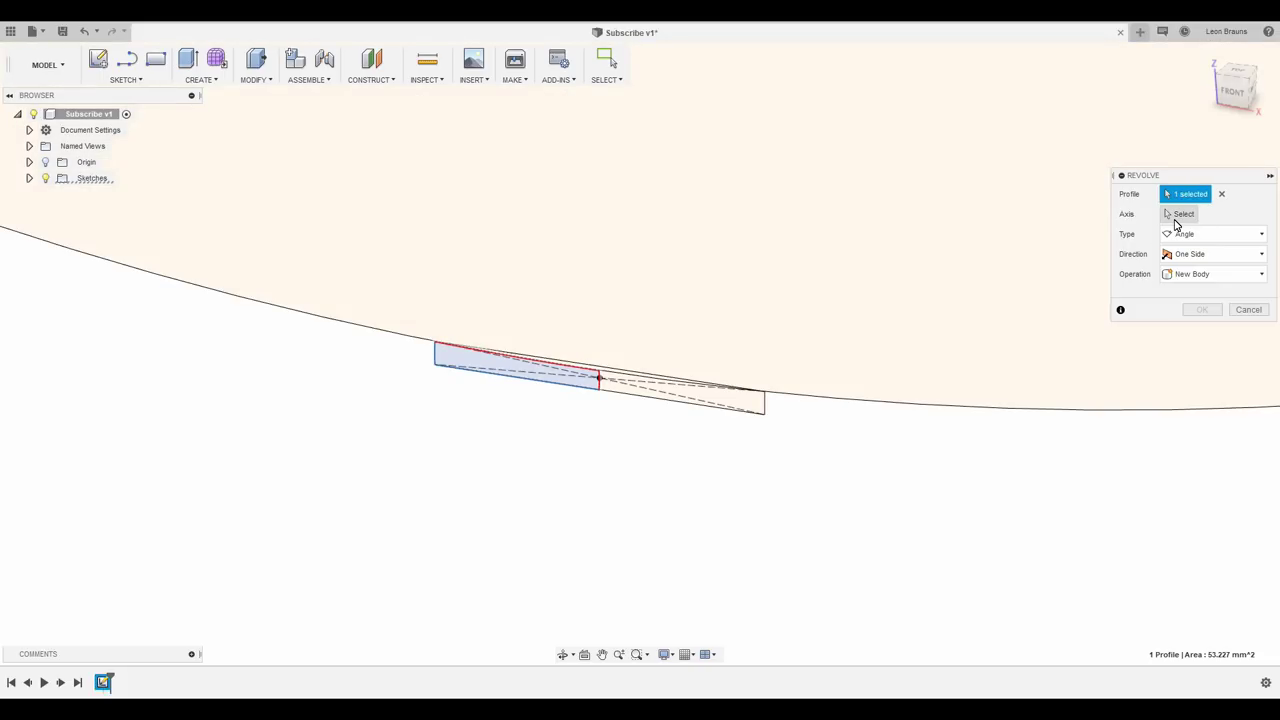
click(1180, 216)
click(600, 336)
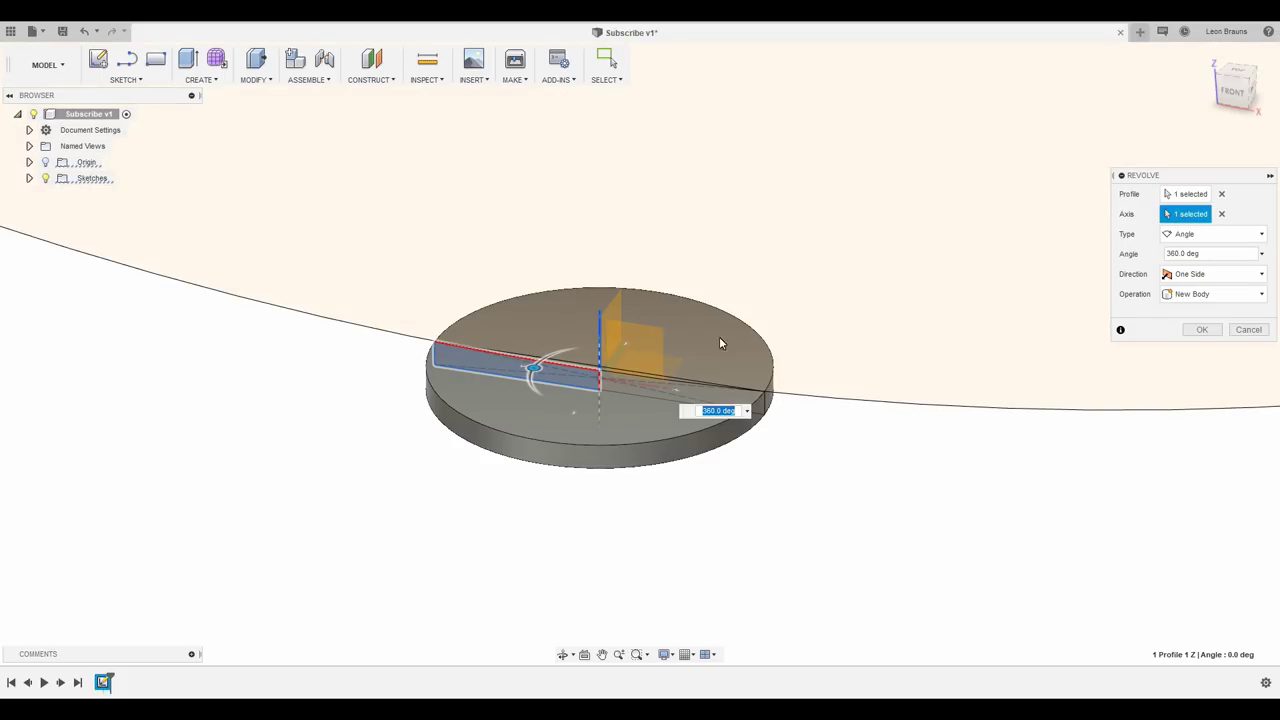
click(1196, 331)
shift+middle_drag(754, 260, 794, 243)
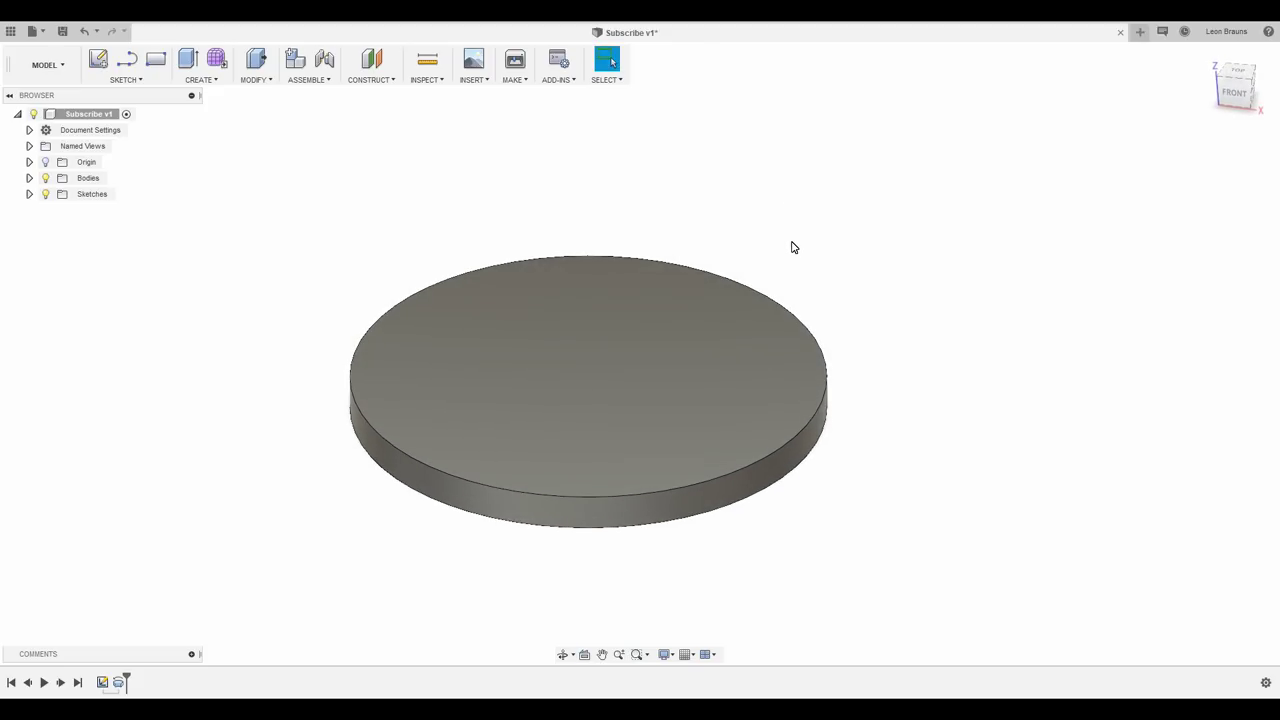
Switch to the Manufacture workspace and show the 2D machining operations instead of 3D.
click(68, 75)
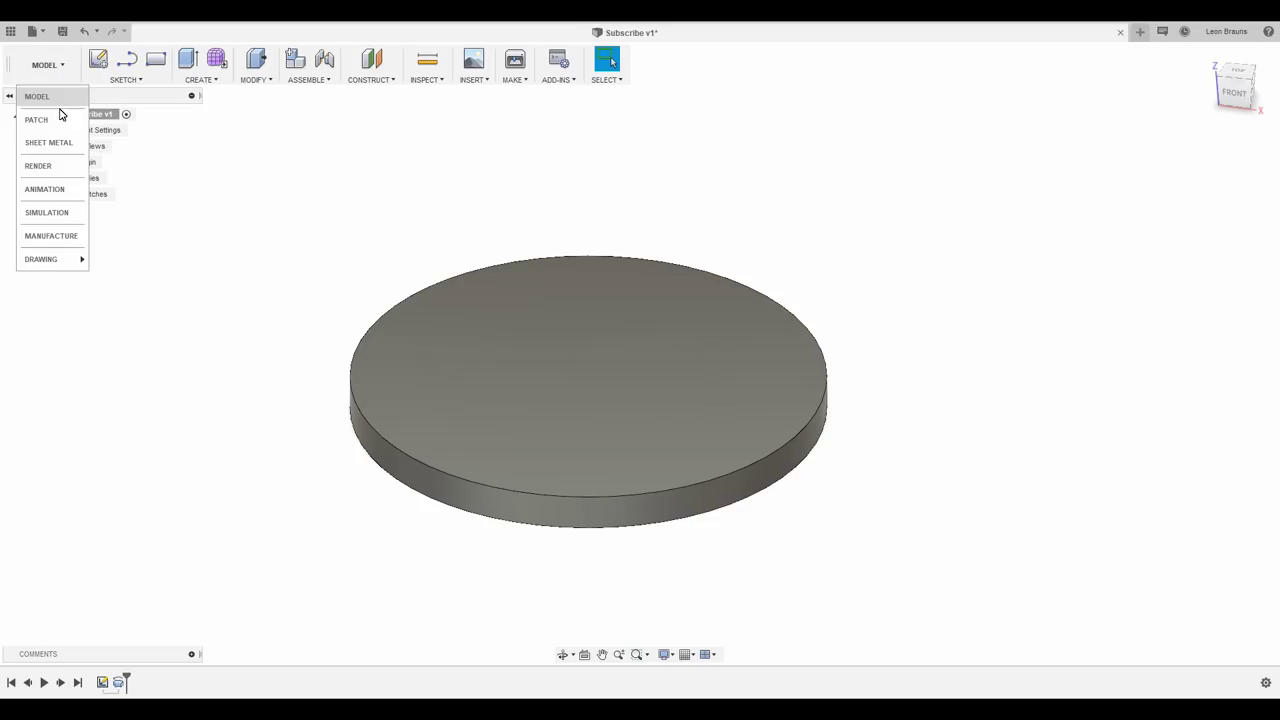
click(51, 236)
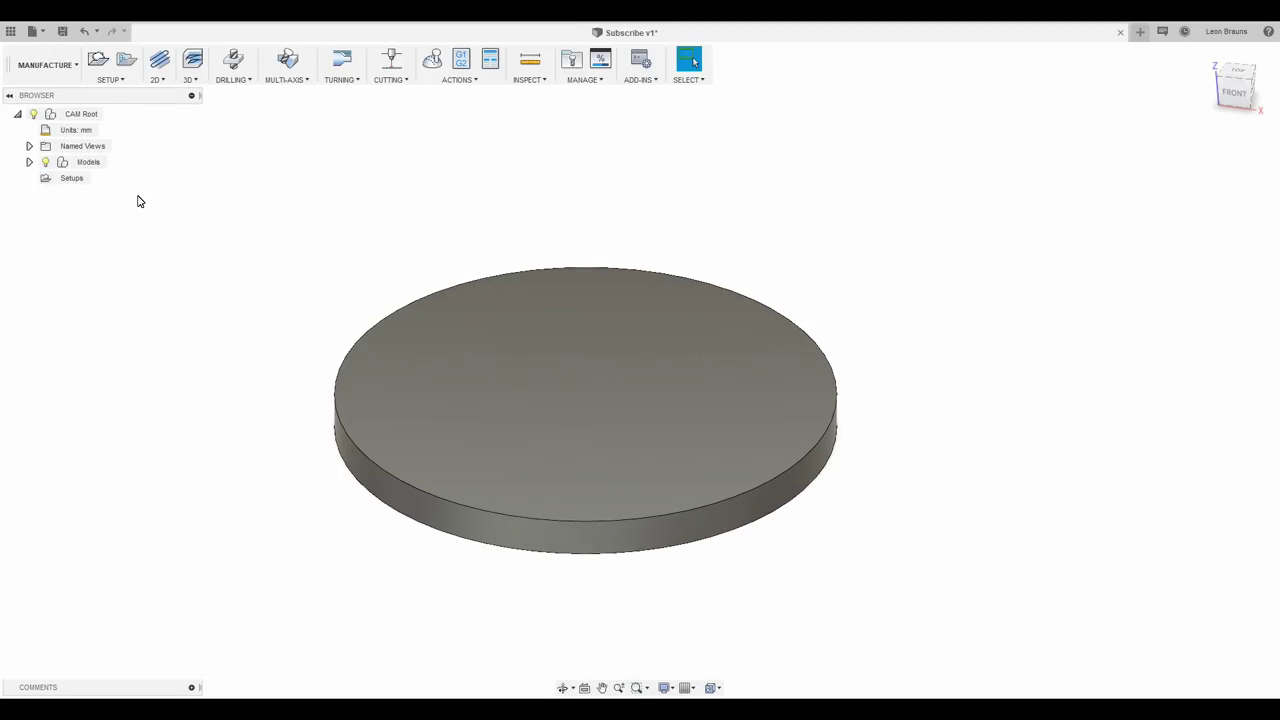
click(191, 79)
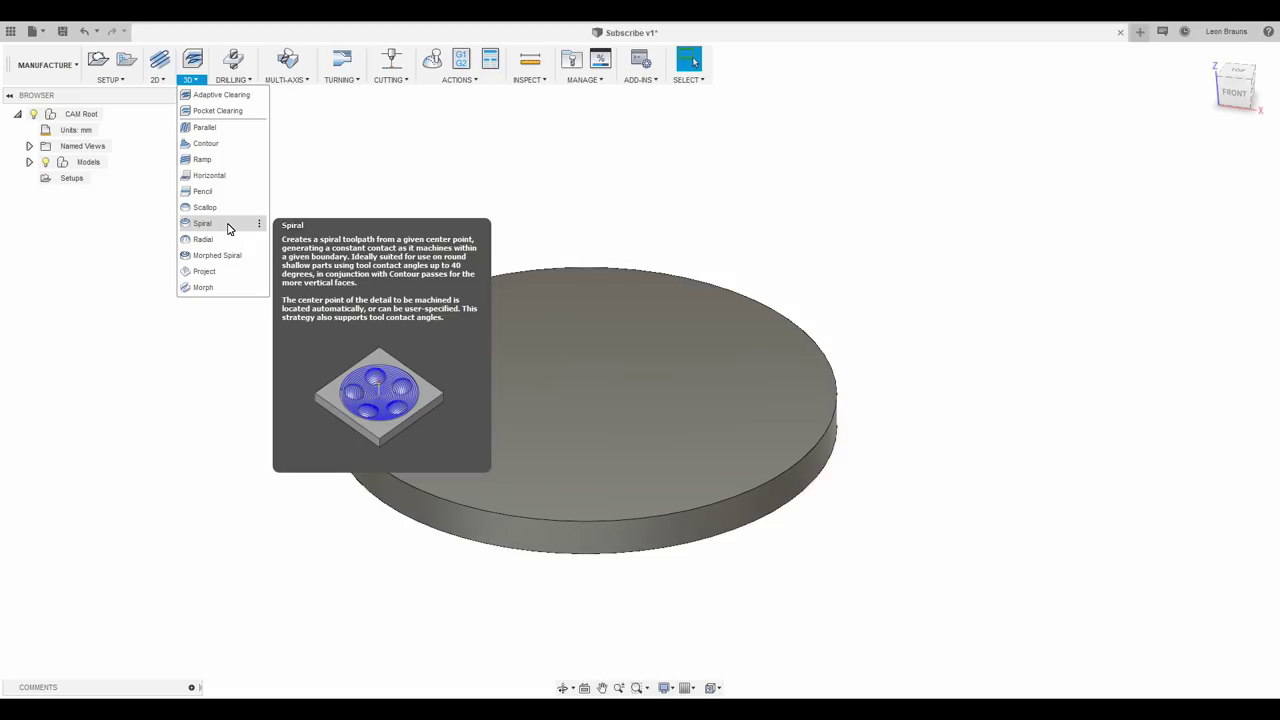
click(157, 79)
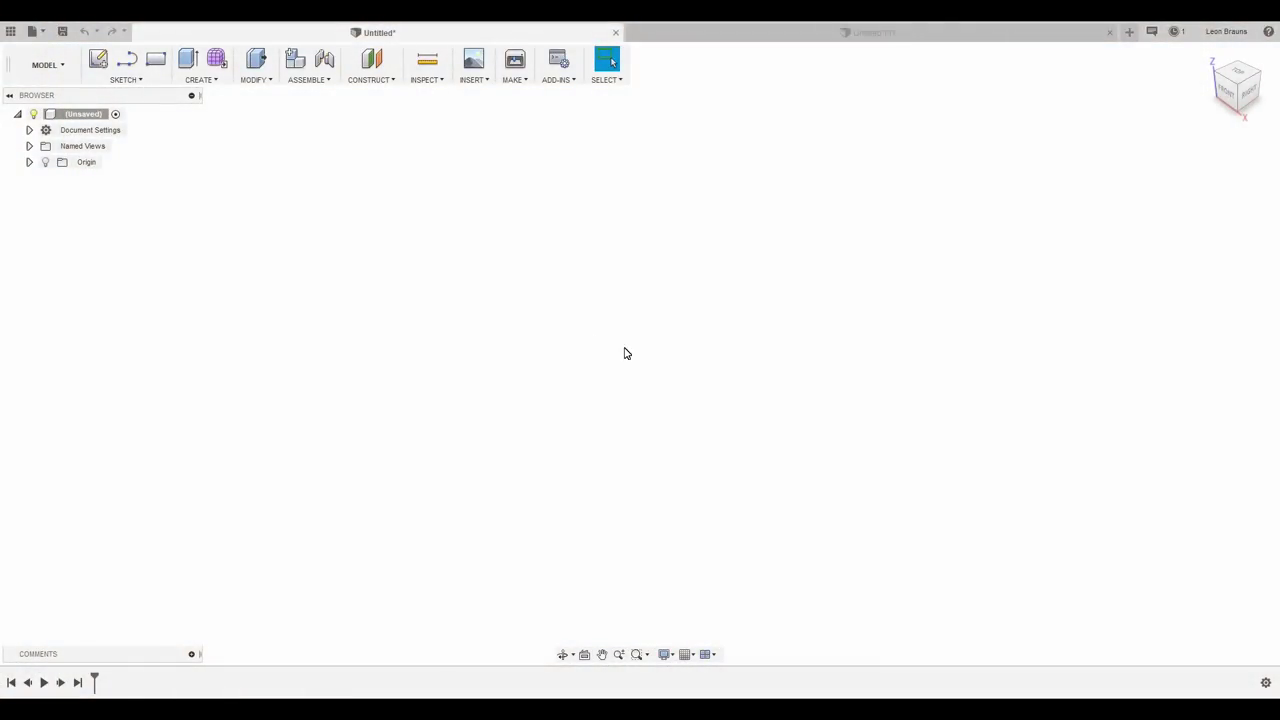
Start a sketch on the front plane and draw a circle.
click(104, 64)
click(660, 340)
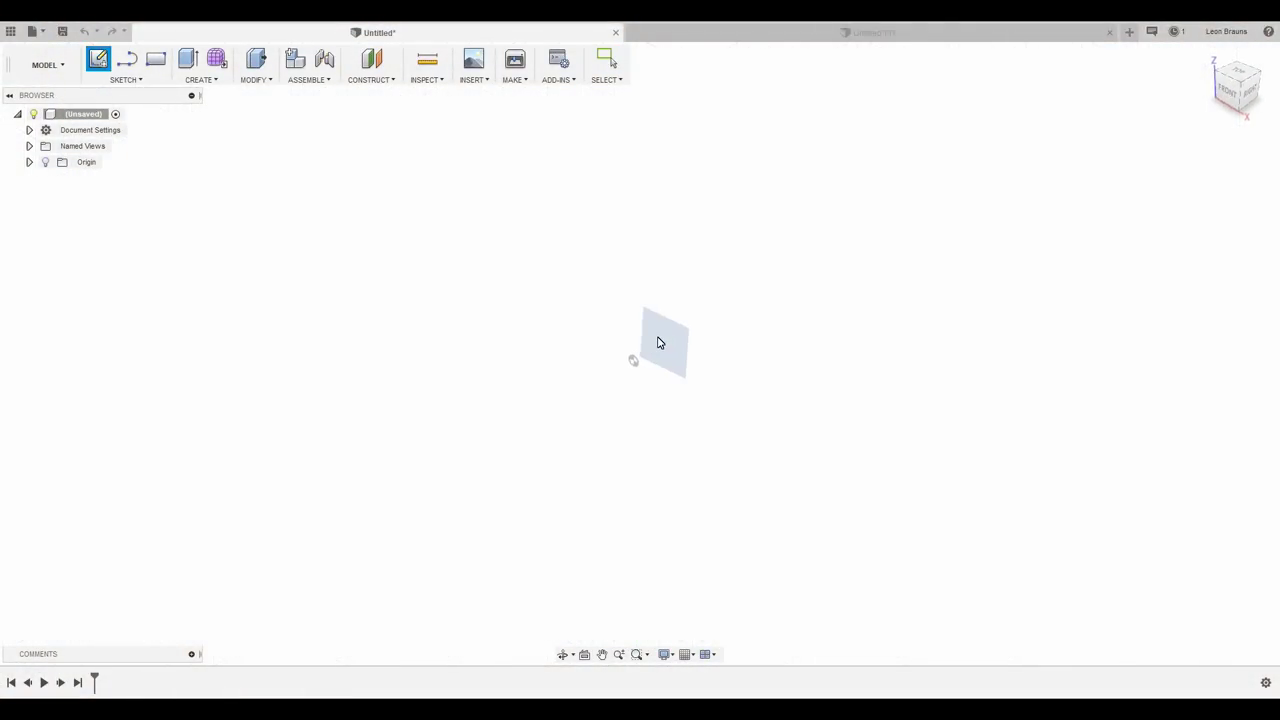
key(c)
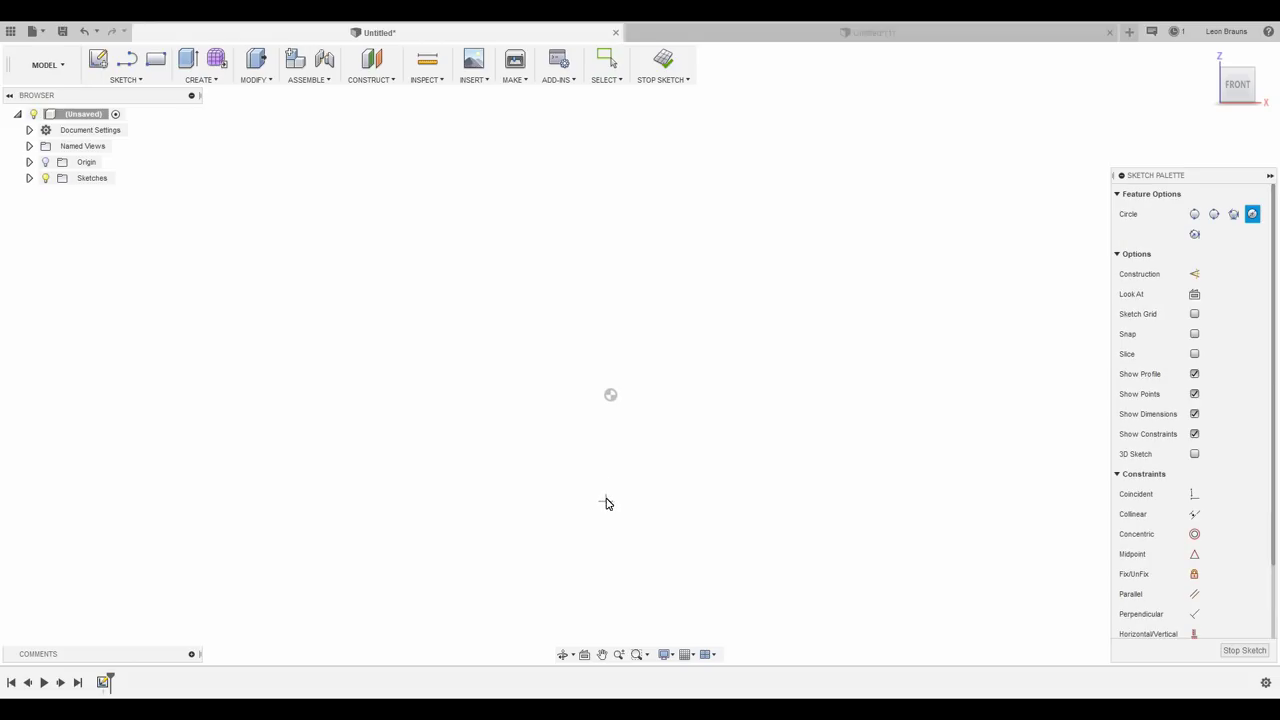
click(606, 501)
click(634, 325)
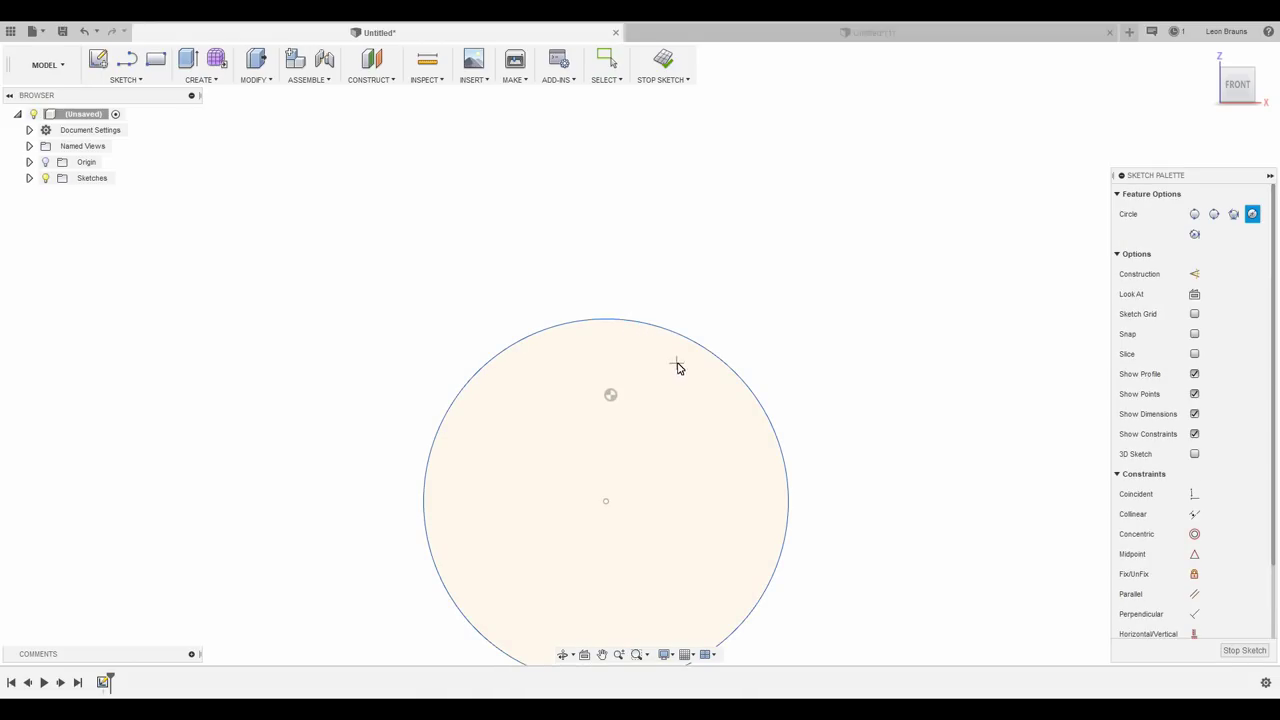
Draw a horizontal chord across the circle's top with its midpoint on the origin.
key(l)
click(695, 342)
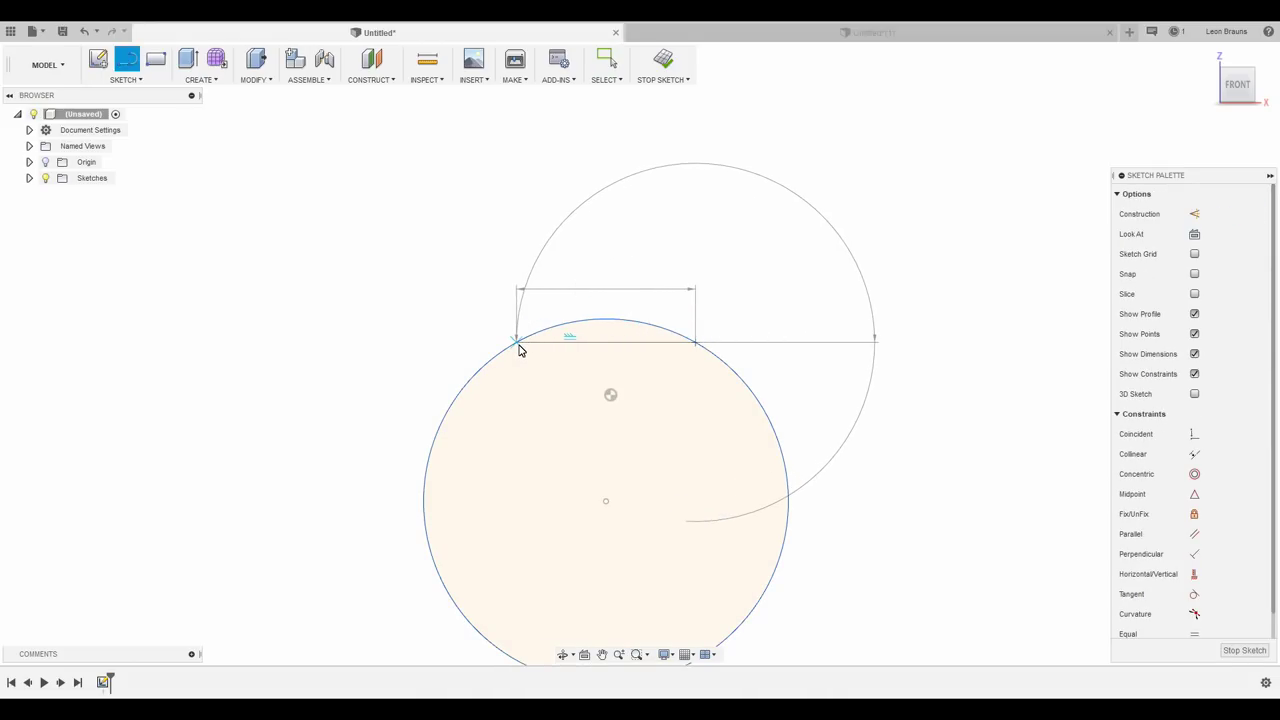
click(518, 347)
click(1194, 496)
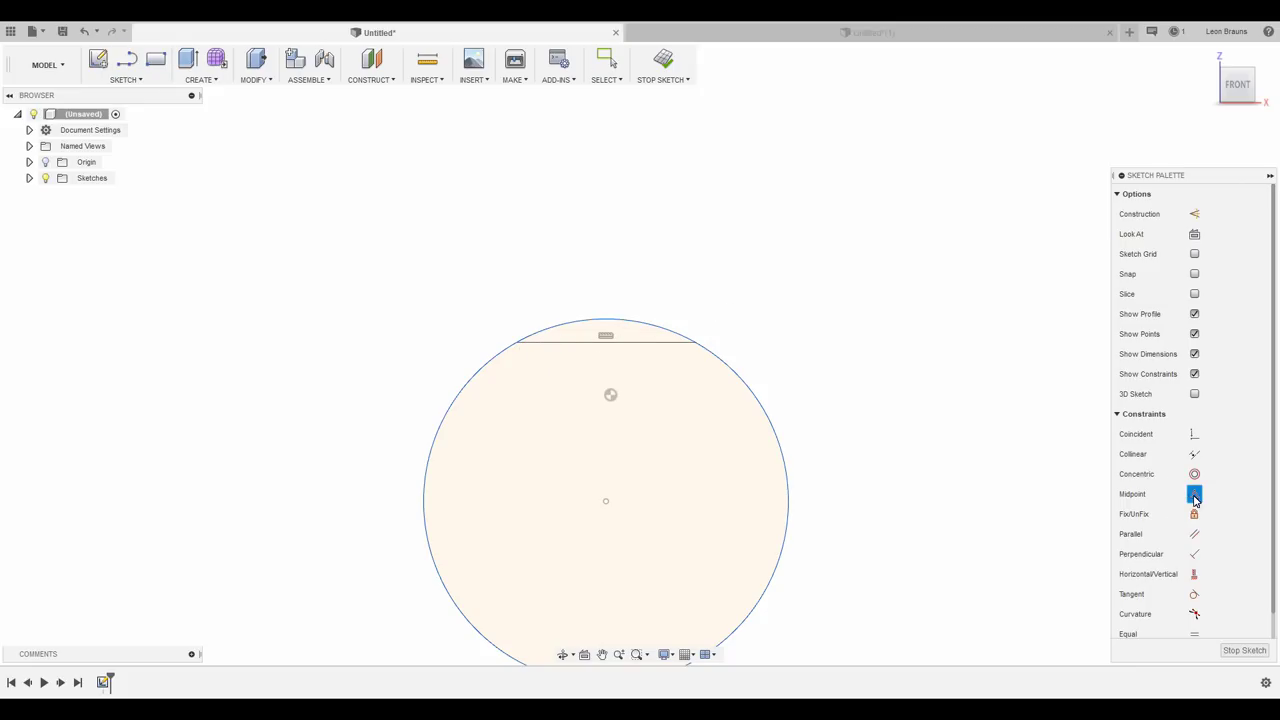
click(626, 342)
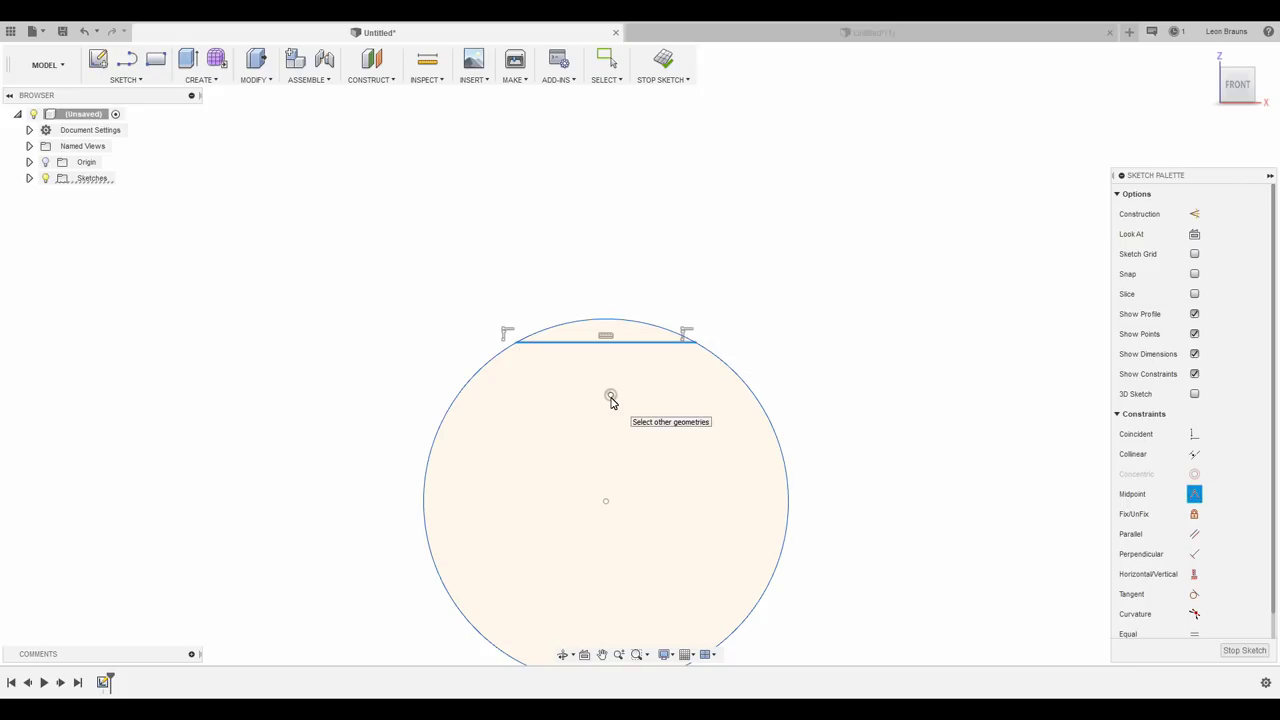
click(610, 397)
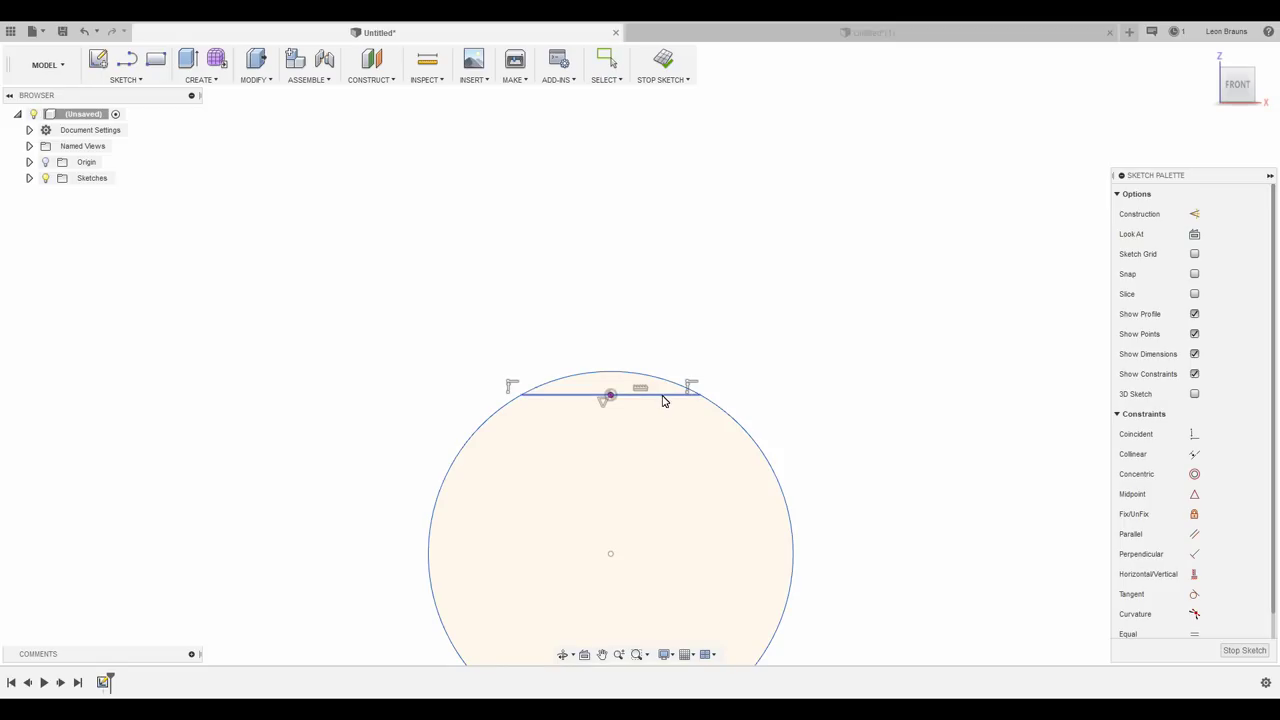
Dimension the chord to 20 mm, set the circle's radius, and add a vertical line to the circle's top.
key(d)
click(662, 396)
click(648, 455)
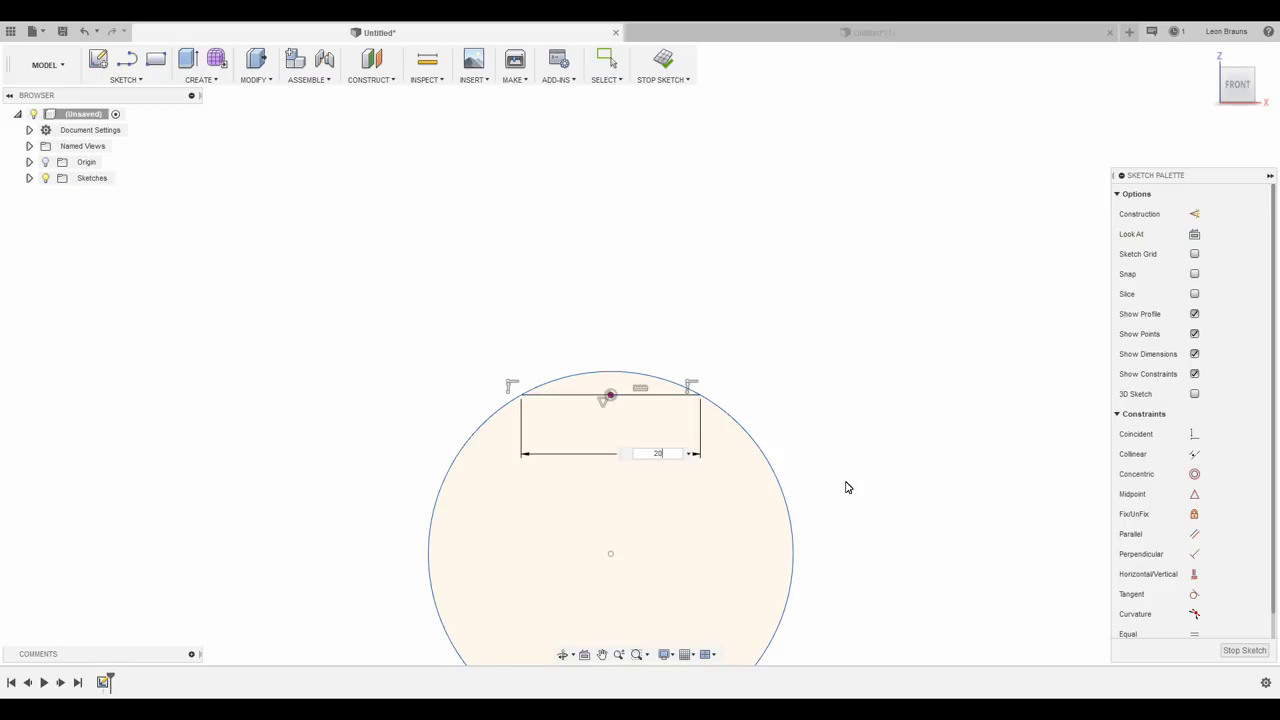
key(Return)
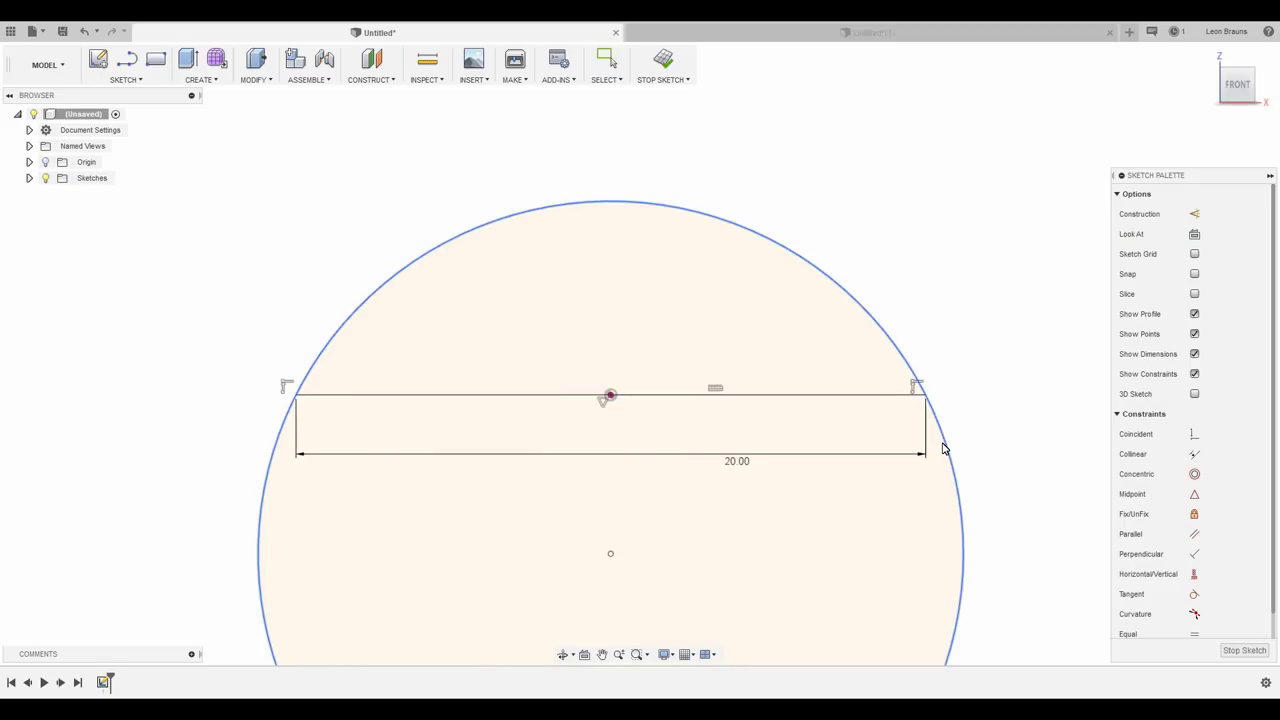
key(l)
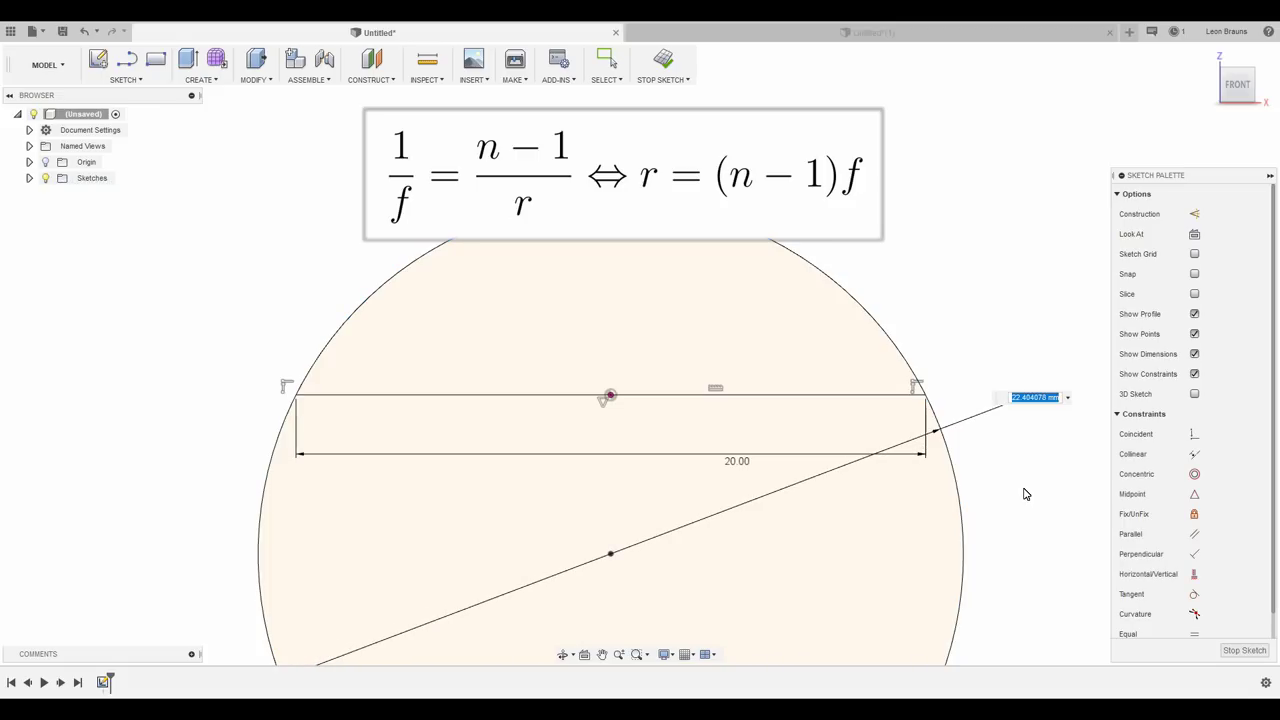
key(Return)
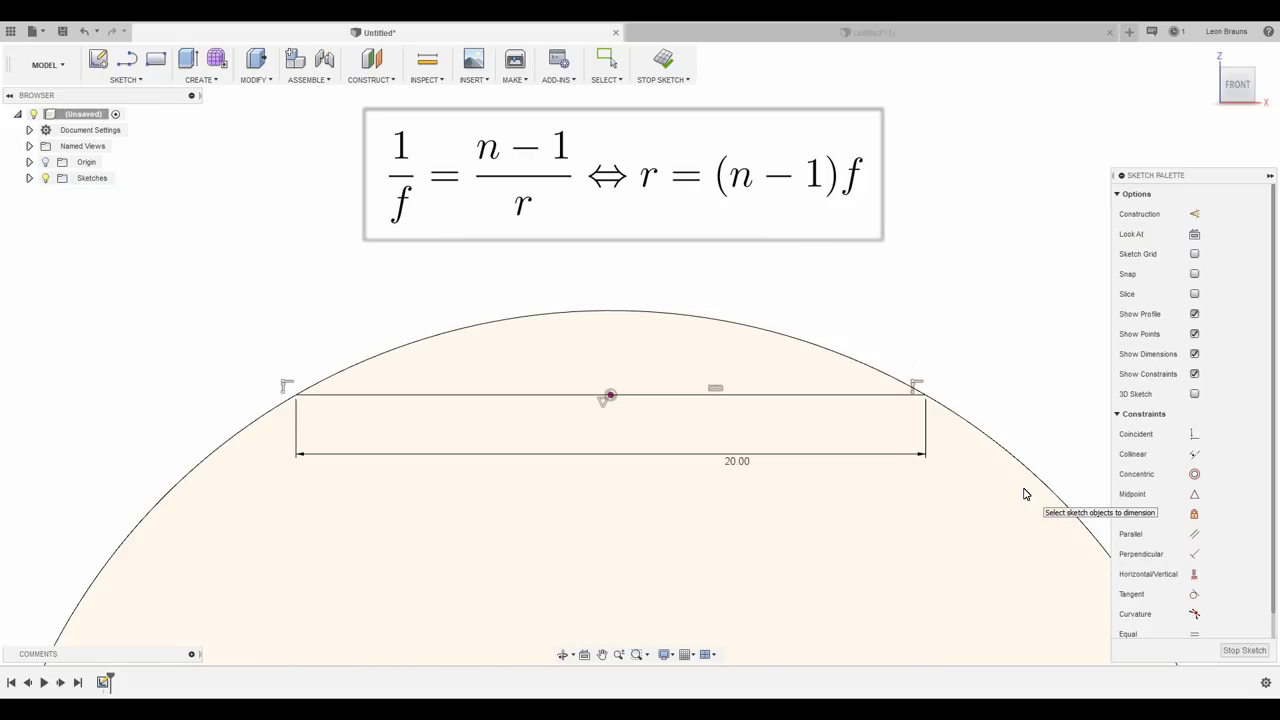
scroll(895, 334, down, 3)
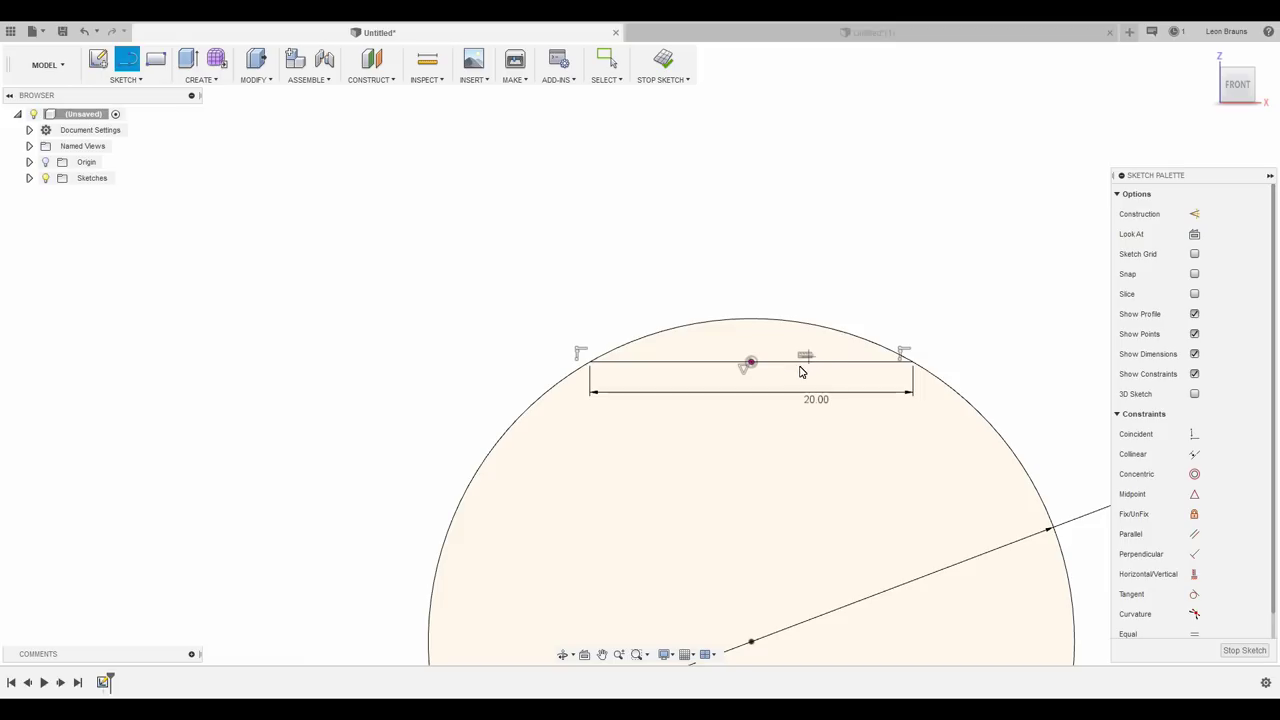
click(754, 322)
Finish the sketch and revolve the cap profile around the vertical line into a dome lens.
click(664, 66)
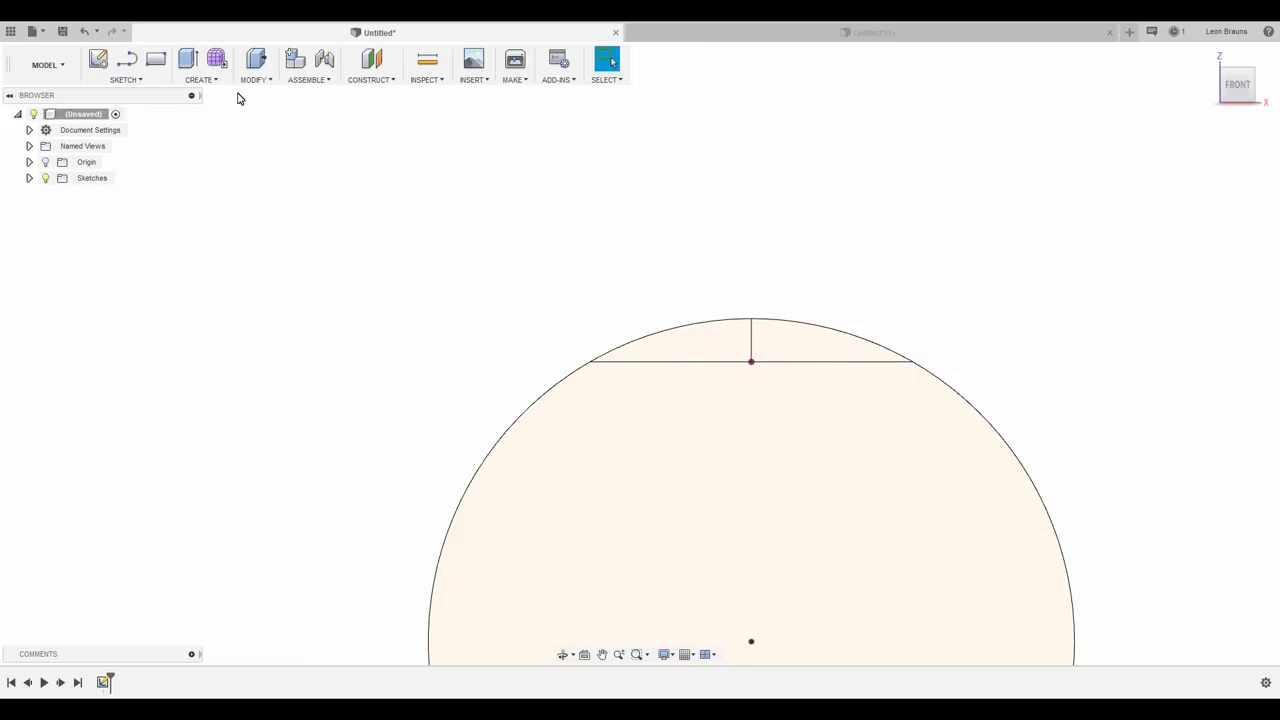
click(200, 79)
click(205, 148)
click(674, 348)
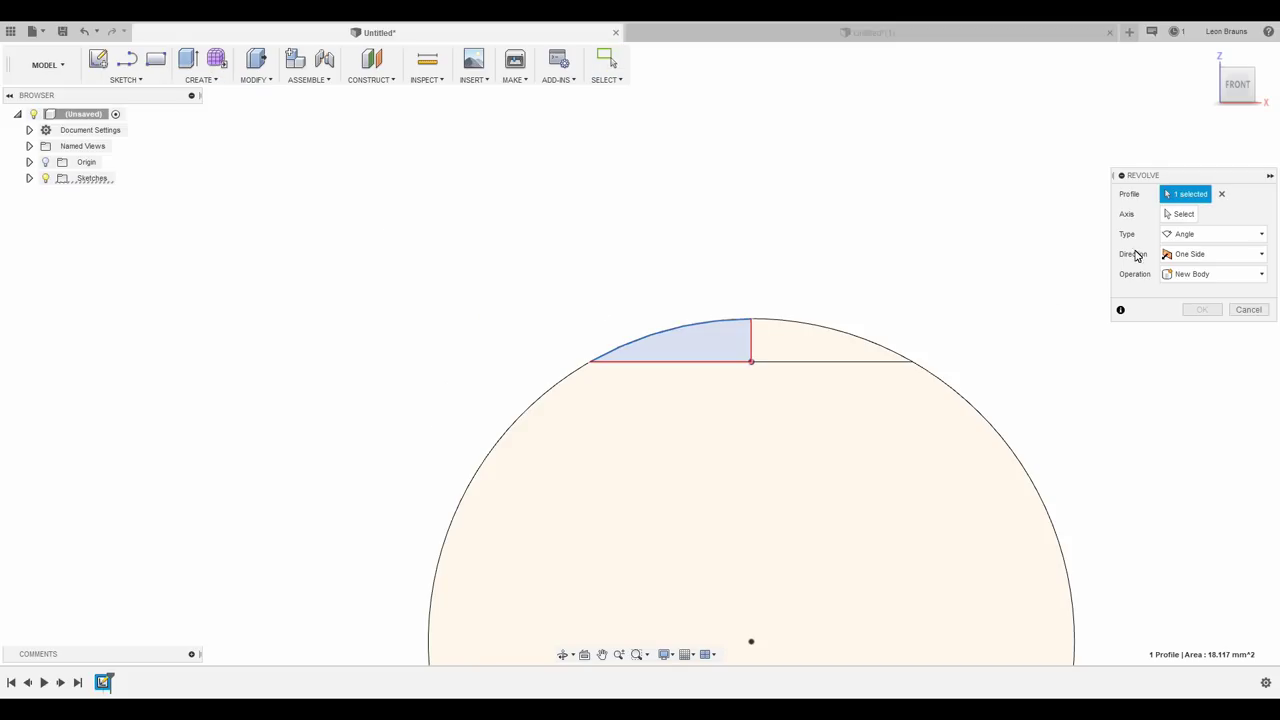
click(1170, 216)
click(753, 296)
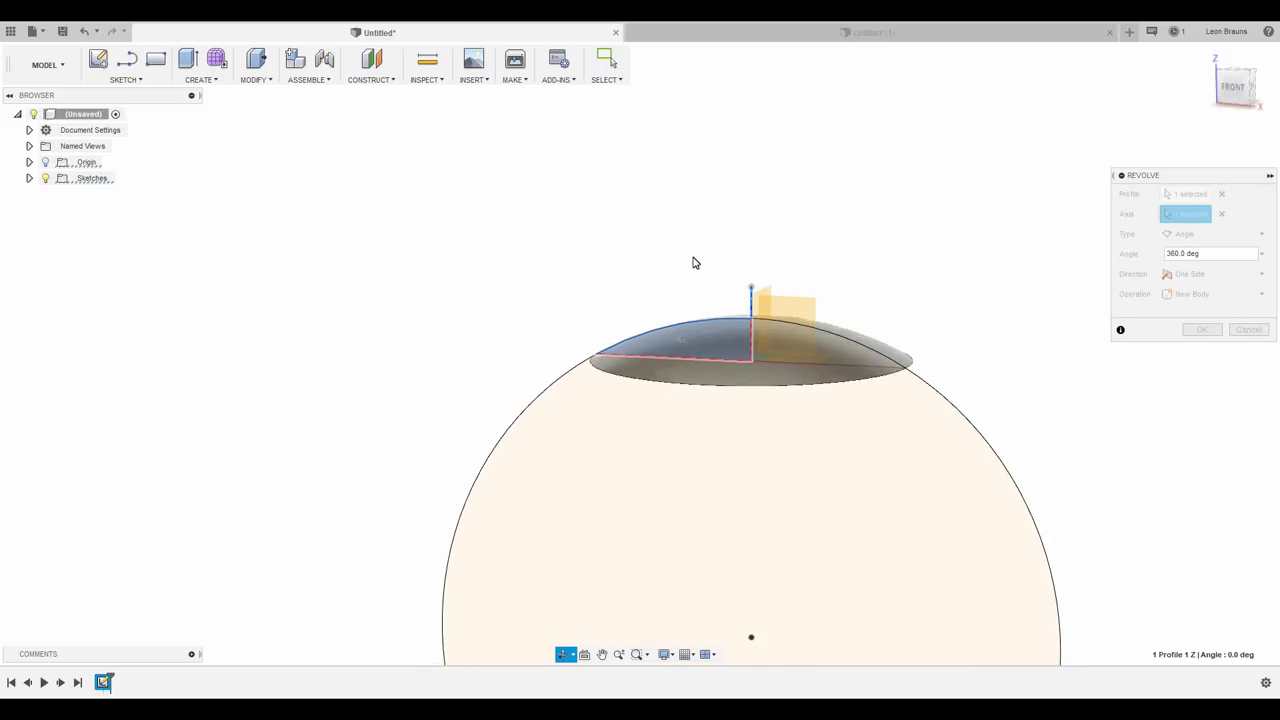
key(Return)
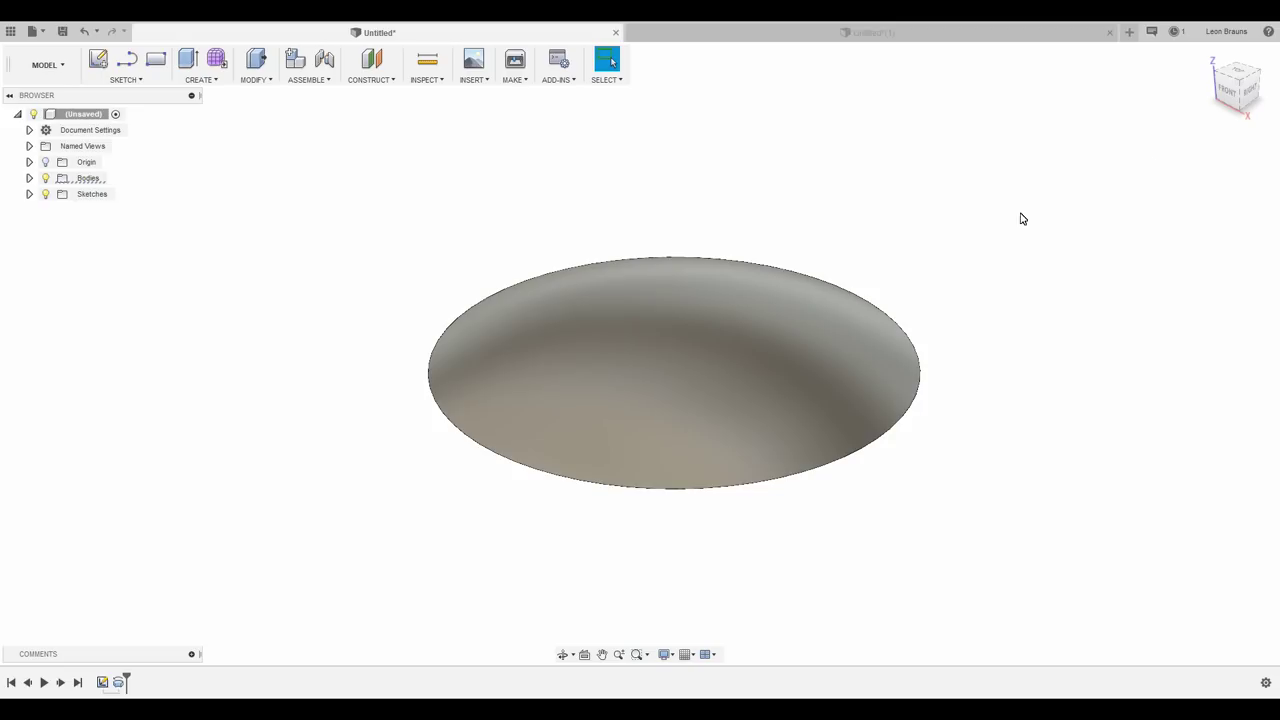
Extrude the lens's flat face 0.50 mm downward as a joined thin base.
click(1226, 88)
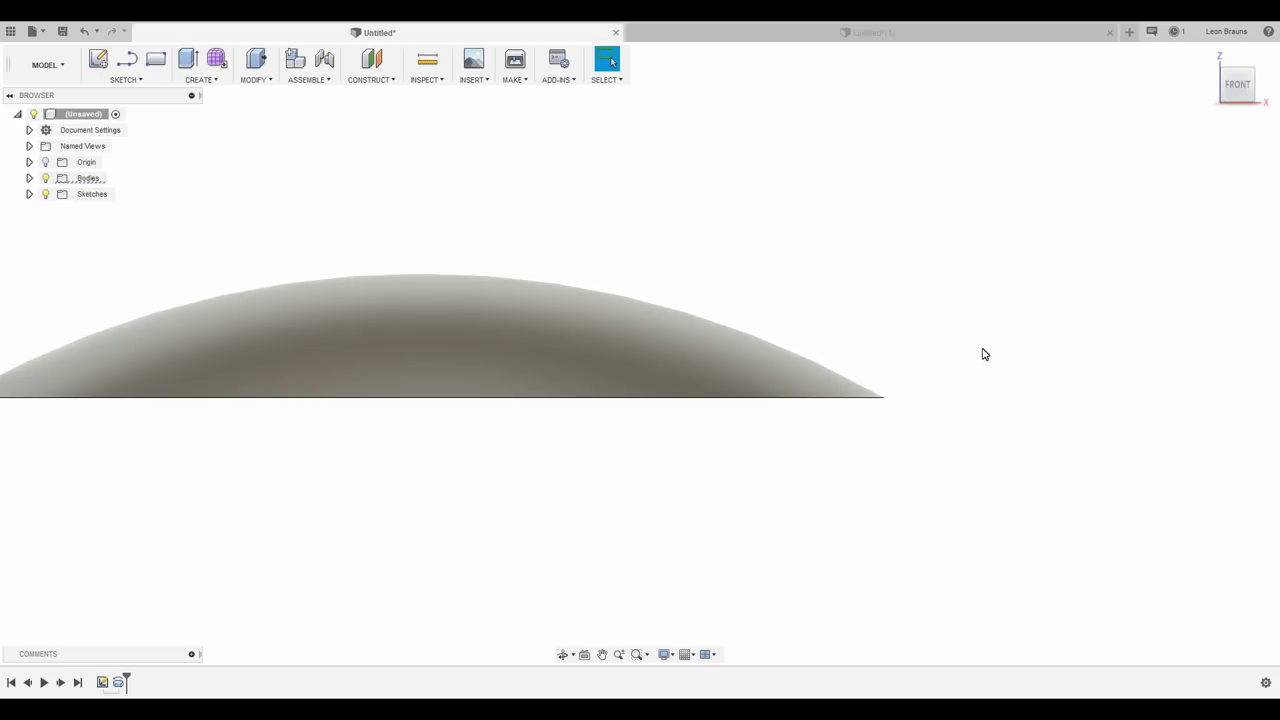
shift+middle_drag(988, 337, 886, 311)
key(e)
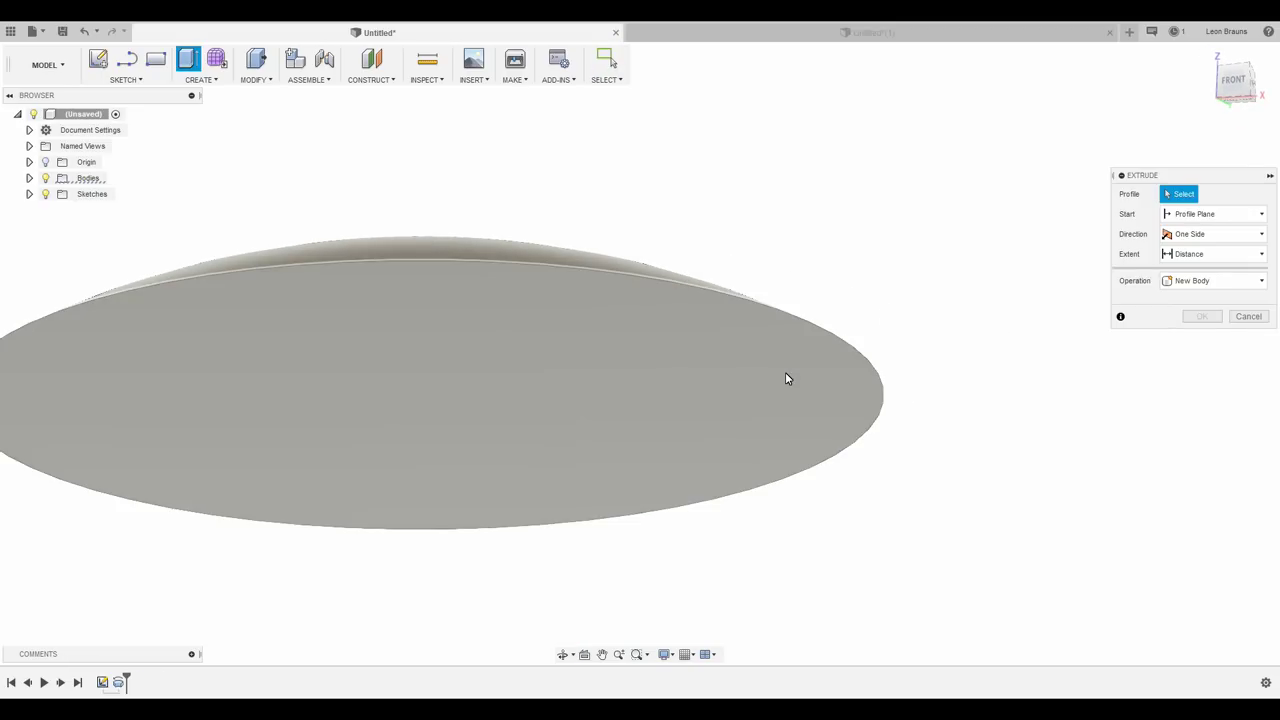
click(785, 377)
drag(771, 396, 785, 407)
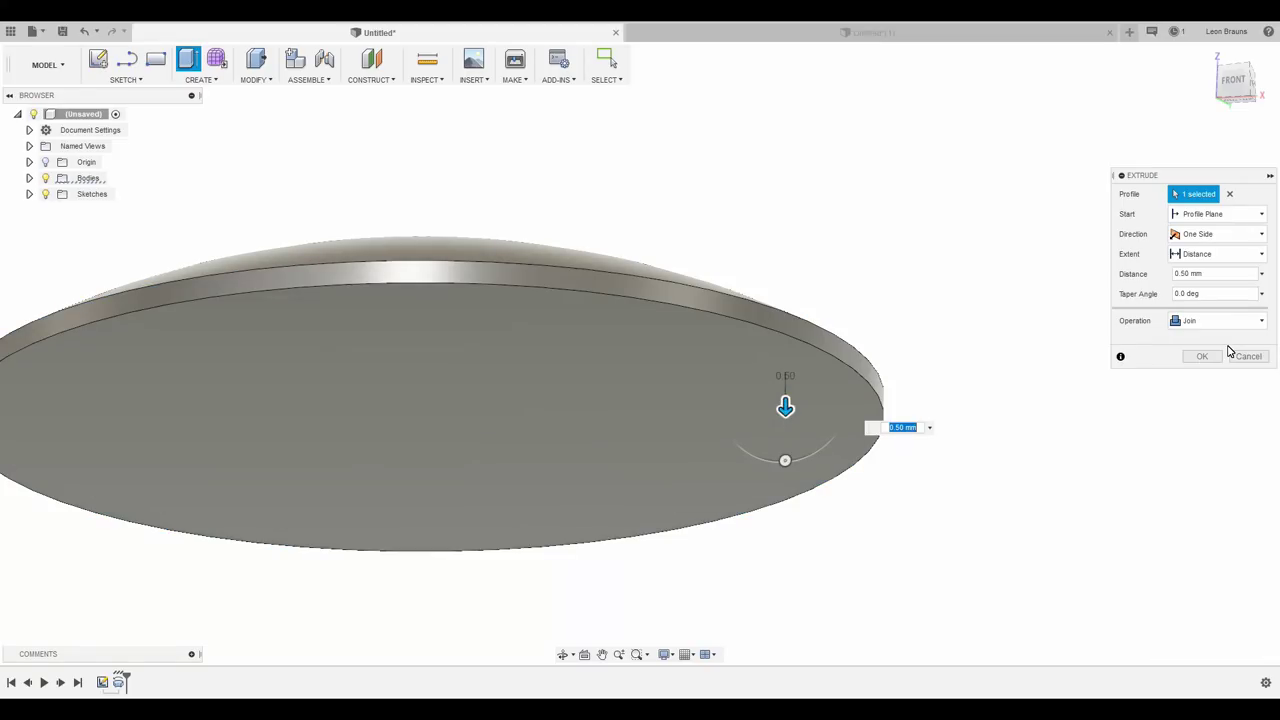
click(1202, 356)
mouse_move(841, 273)
shift+middle_down()
mouse_move(843, 303)
mouse_move(1108, 289)
shift+middle_up()
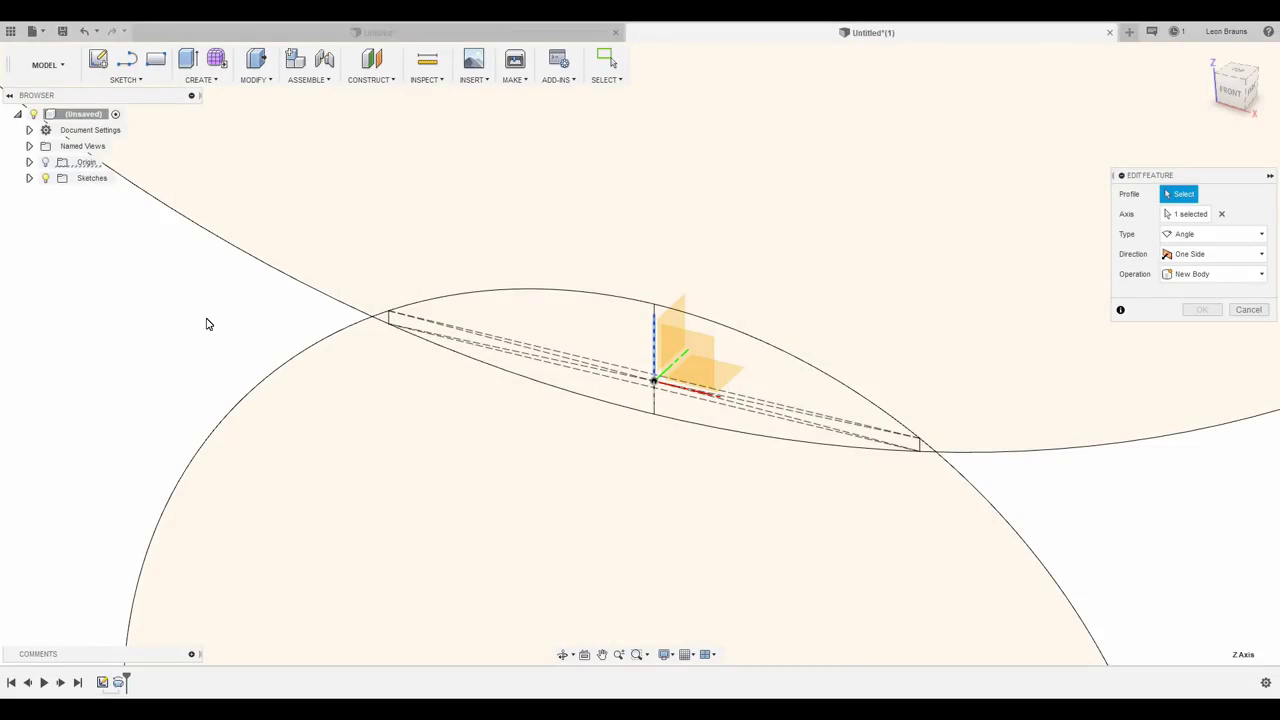
Revolve the double-convex and crescent meniscus lens outlines 360° into solid lenses.
click(479, 323)
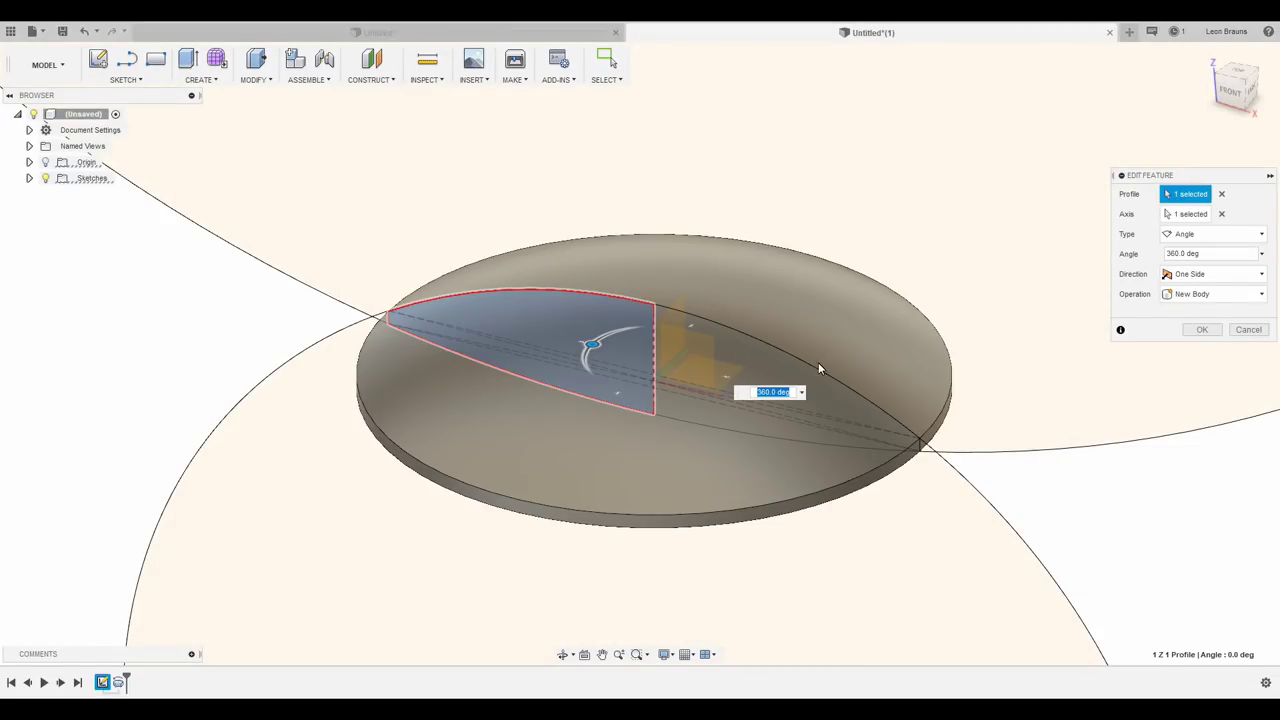
click(1214, 331)
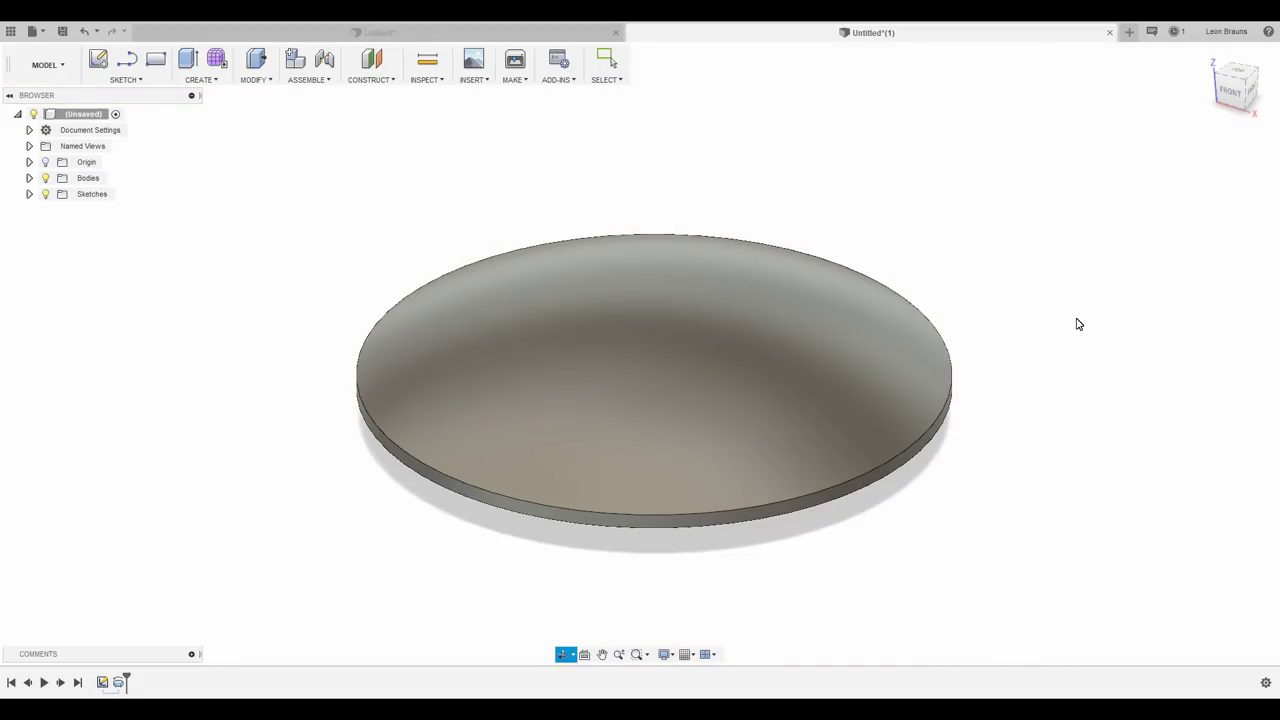
shift+middle_drag(1078, 324, 1072, 289)
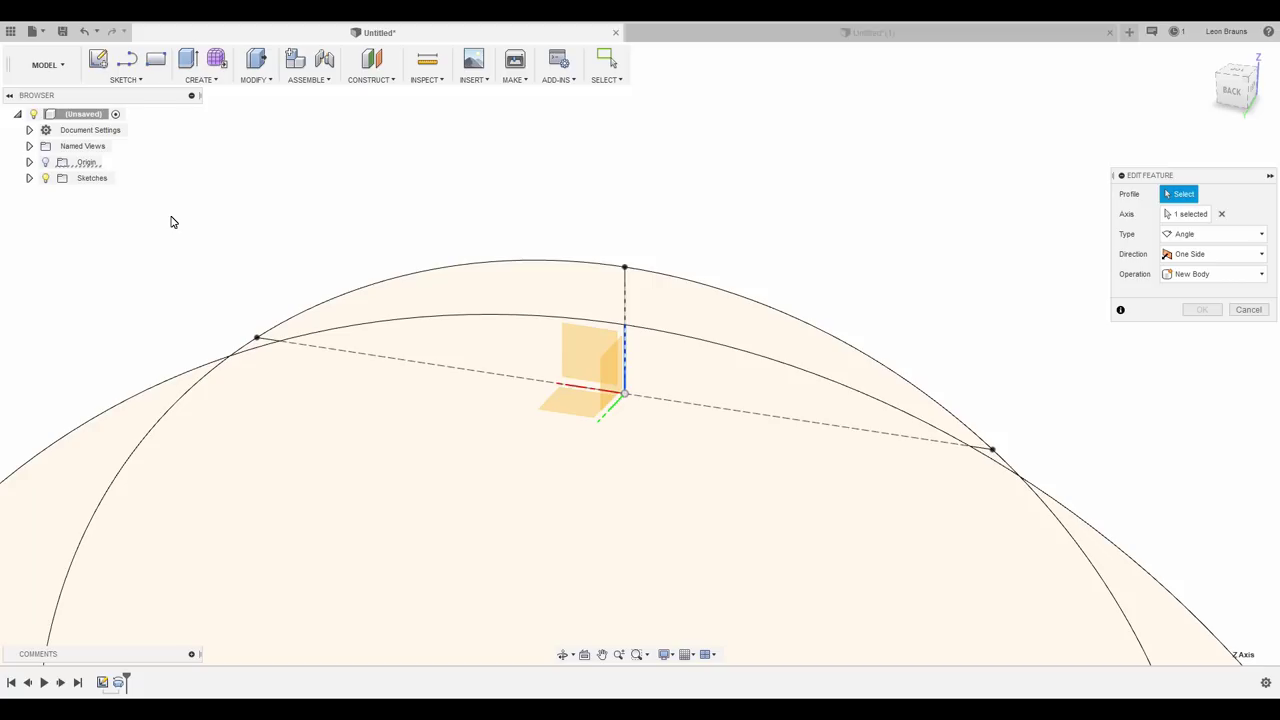
click(360, 314)
click(1201, 332)
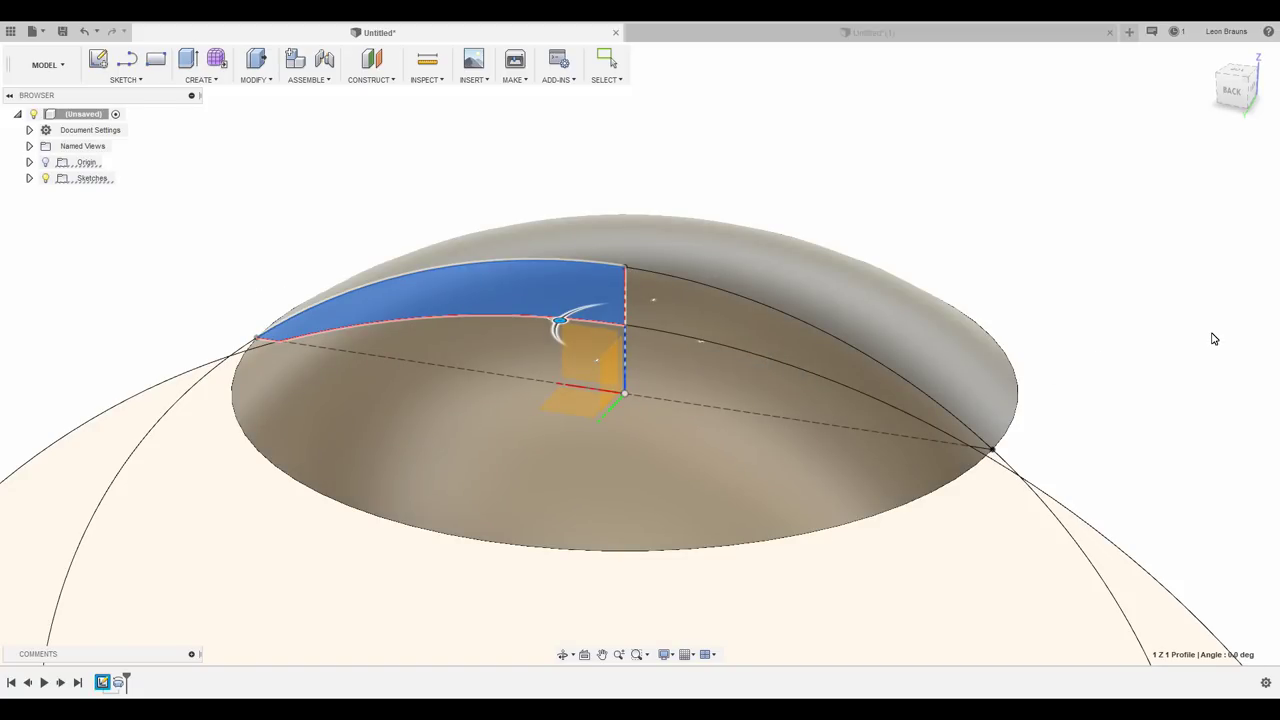